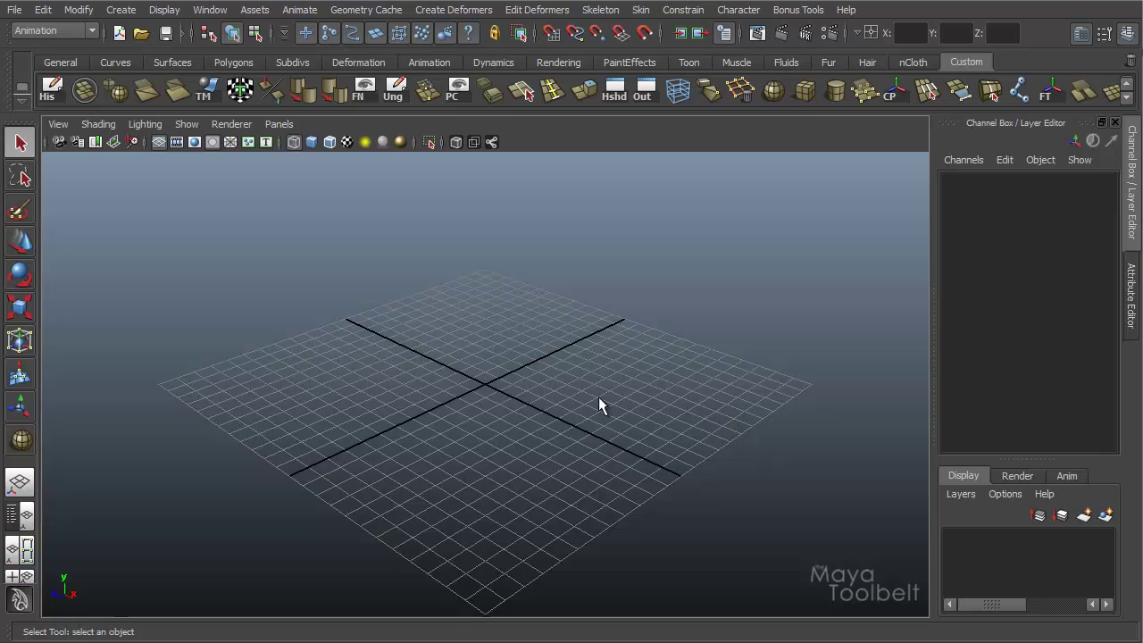
# Open the Component Editor from Window > General Editors and move it up and left
pyautogui.click(211, 10)
pyautogui.moveTo(221, 41)
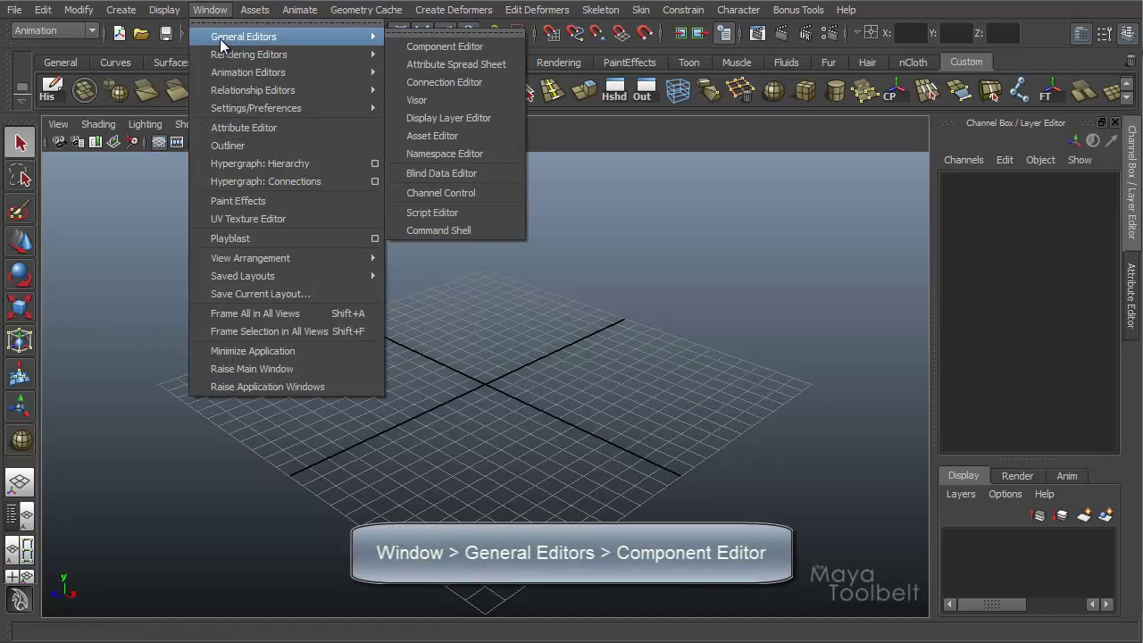
pyautogui.click(464, 50)
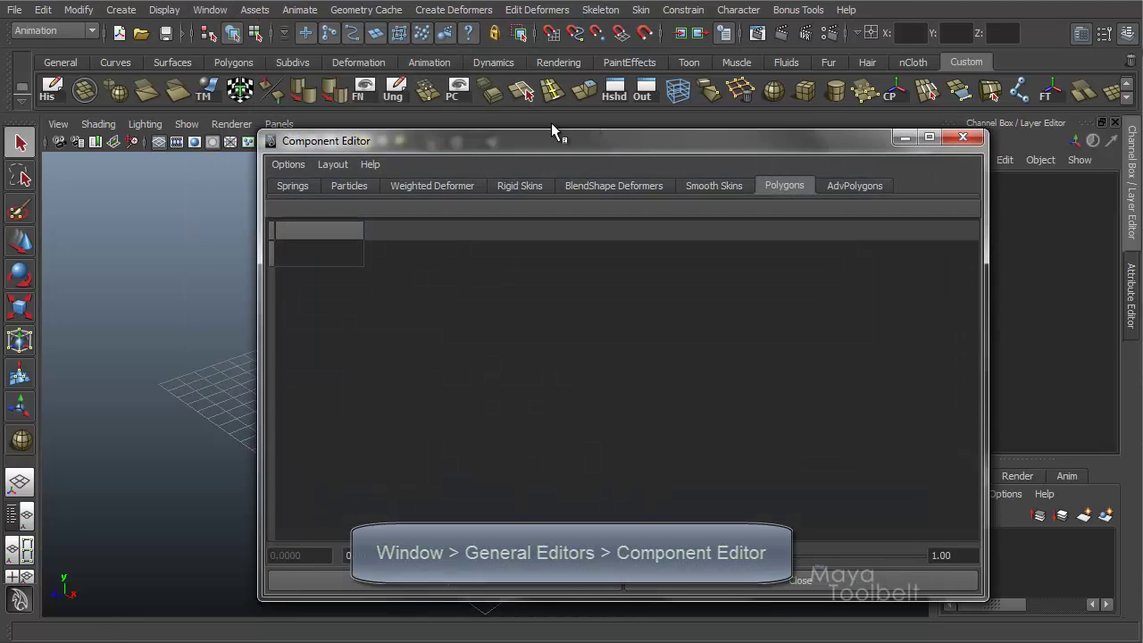
pyautogui.moveTo(542, 137); pyautogui.dragTo(434, 100)
# Browse every component tab from Springs to AdvPolygons, then return to Springs and load components
pyautogui.click(188, 150)
pyautogui.click(240, 148)
pyautogui.click(334, 147)
pyautogui.click(395, 150)
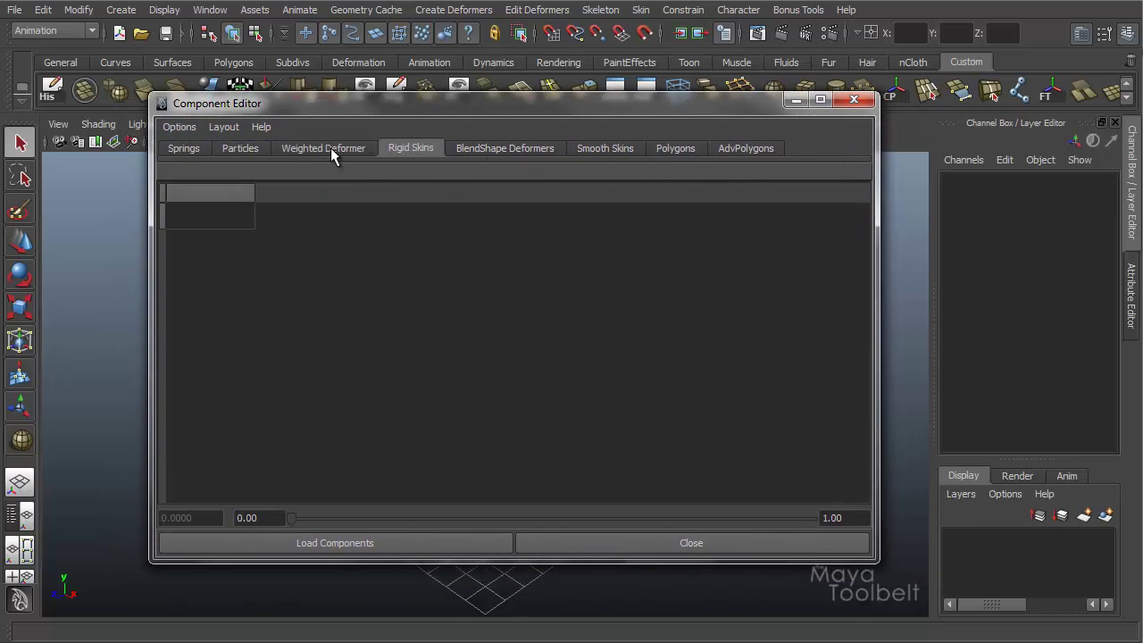
pyautogui.click(489, 147)
pyautogui.click(592, 149)
pyautogui.click(676, 150)
pyautogui.click(720, 149)
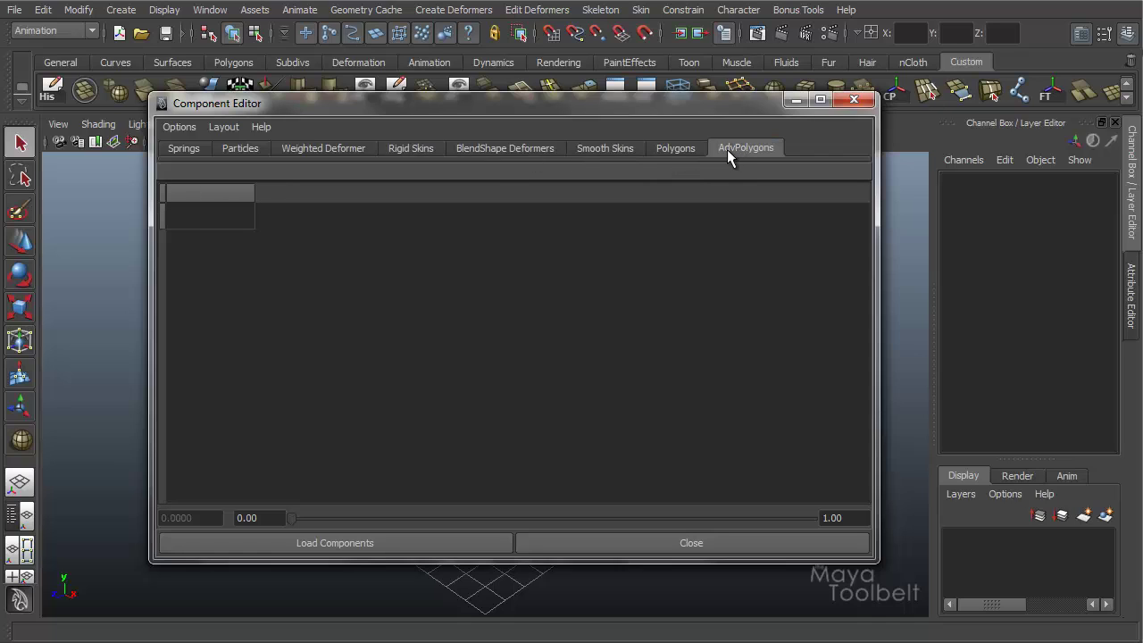
pyautogui.click(171, 152)
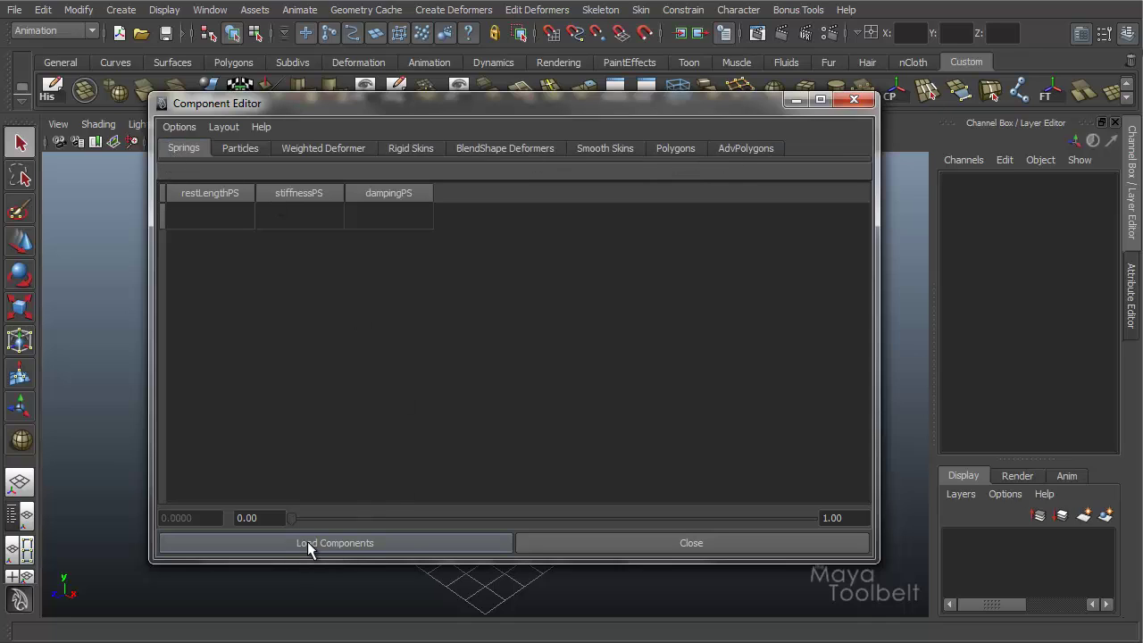
pyautogui.click(301, 547)
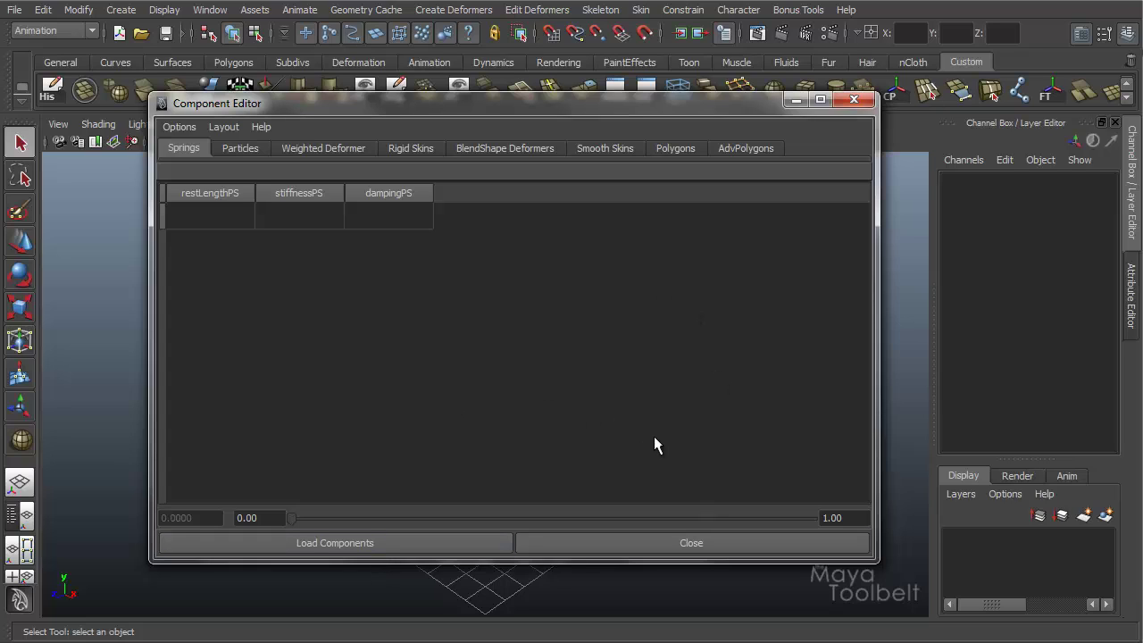
# Review the editor's Options menu settings, Auto Update and Hide Zero Columns
pyautogui.click(183, 127)
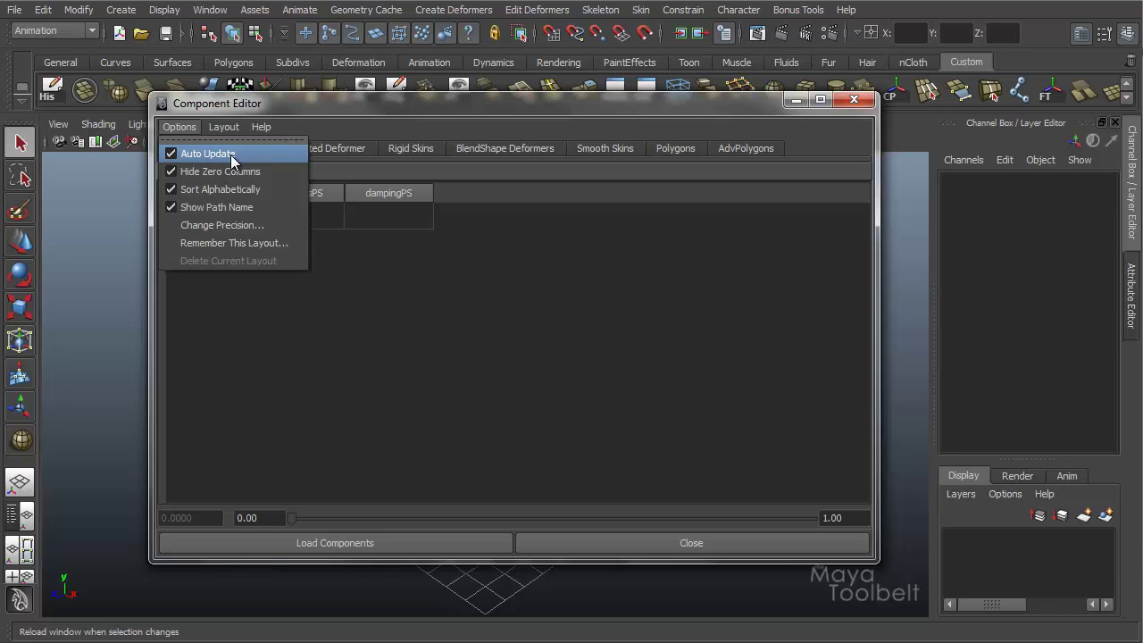
pyautogui.click(653, 287)
pyautogui.click(186, 128)
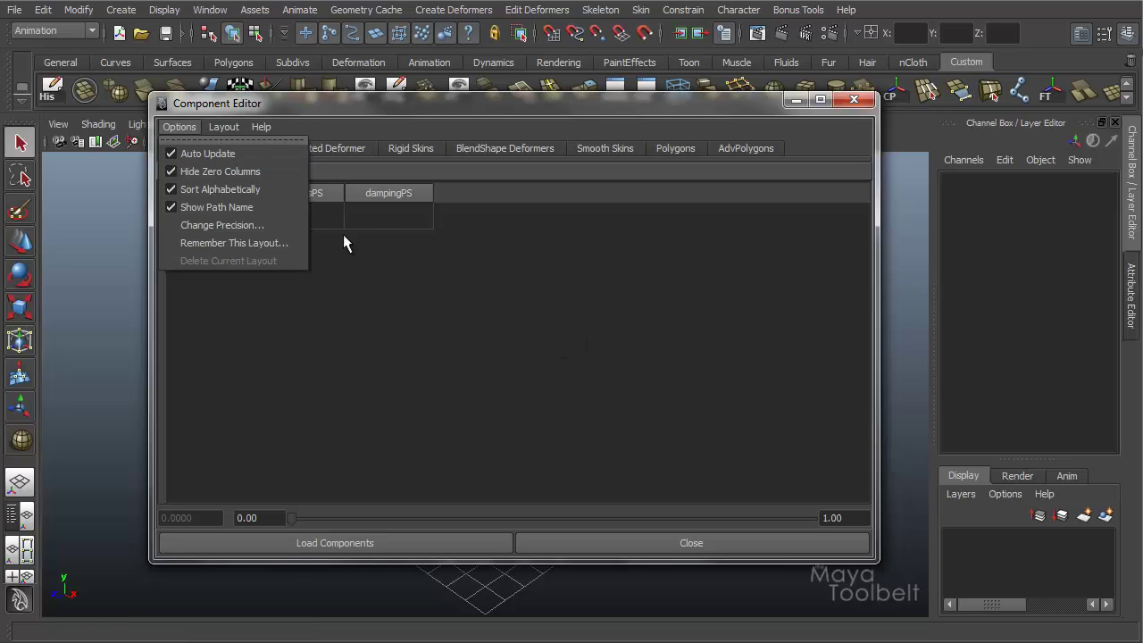
pyautogui.click(551, 108)
# Move the editor left, check the Options menu again, then shift the window right
pyautogui.moveTo(401, 110); pyautogui.dragTo(317, 113)
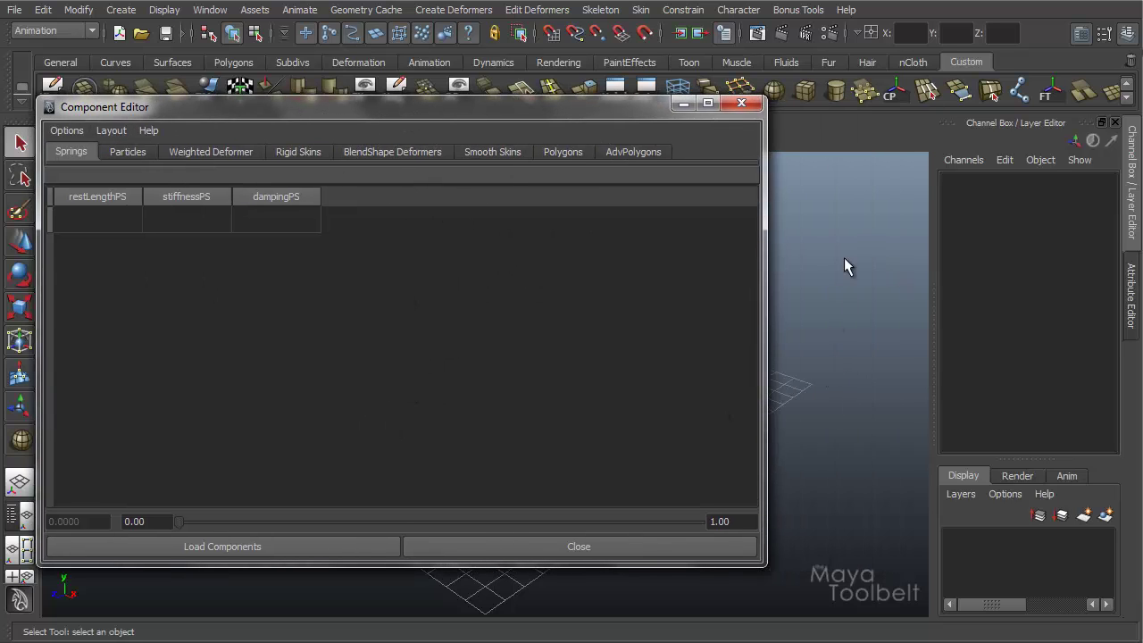
pyautogui.click(72, 130)
pyautogui.click(219, 115)
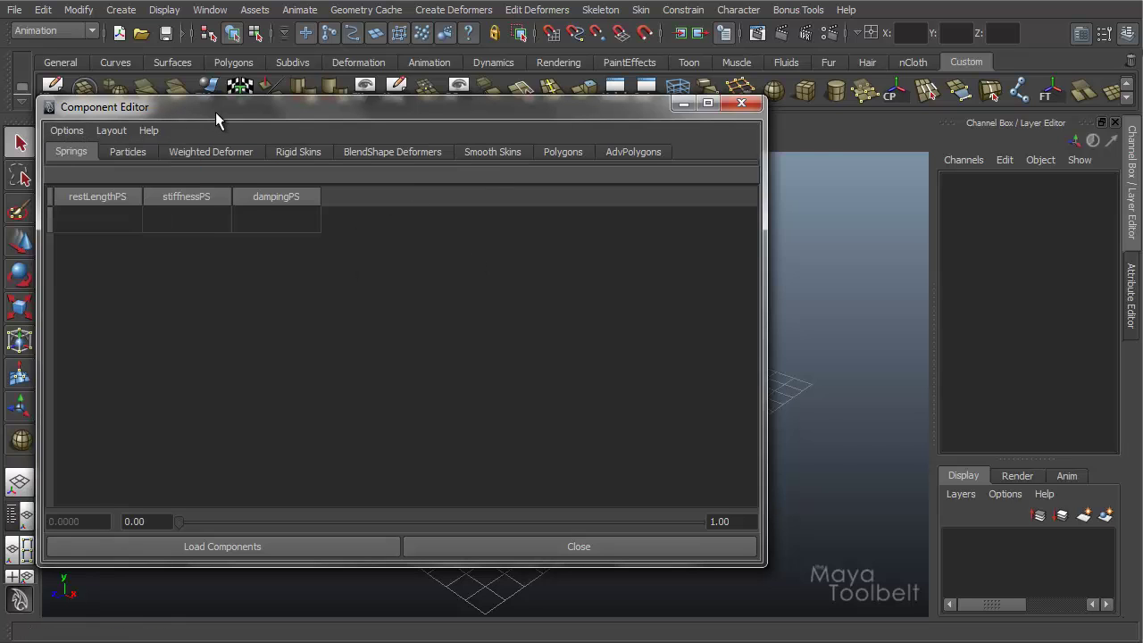
pyautogui.moveTo(219, 115); pyautogui.dragTo(333, 122)
# Minimize the Component Editor and draw a polygon sphere on the grid
pyautogui.click(791, 112)
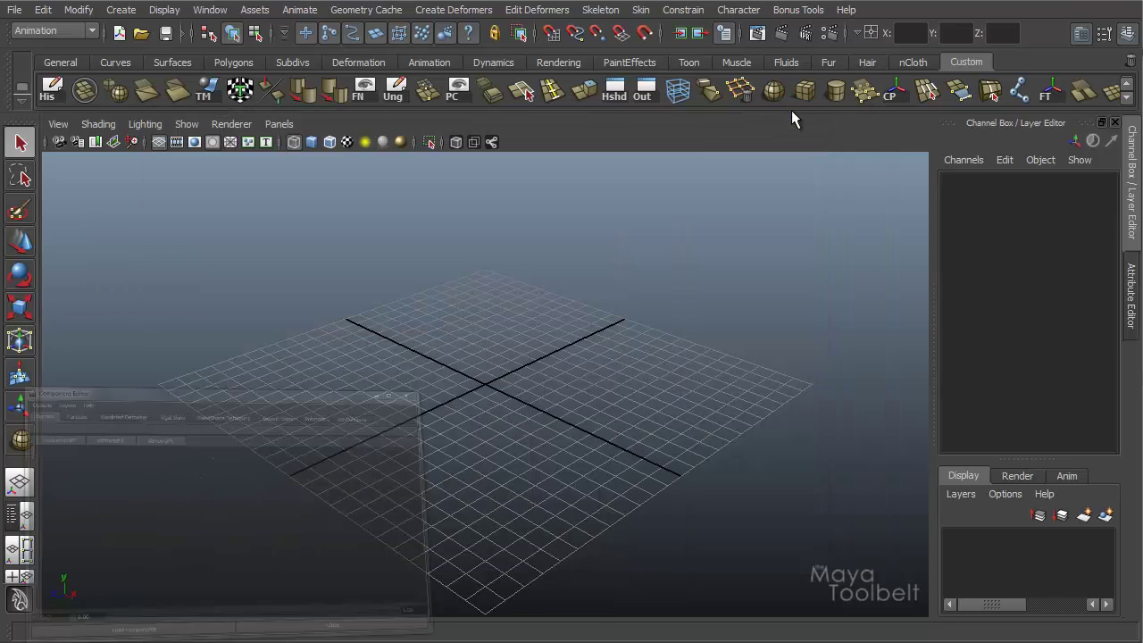
pyautogui.click(119, 11)
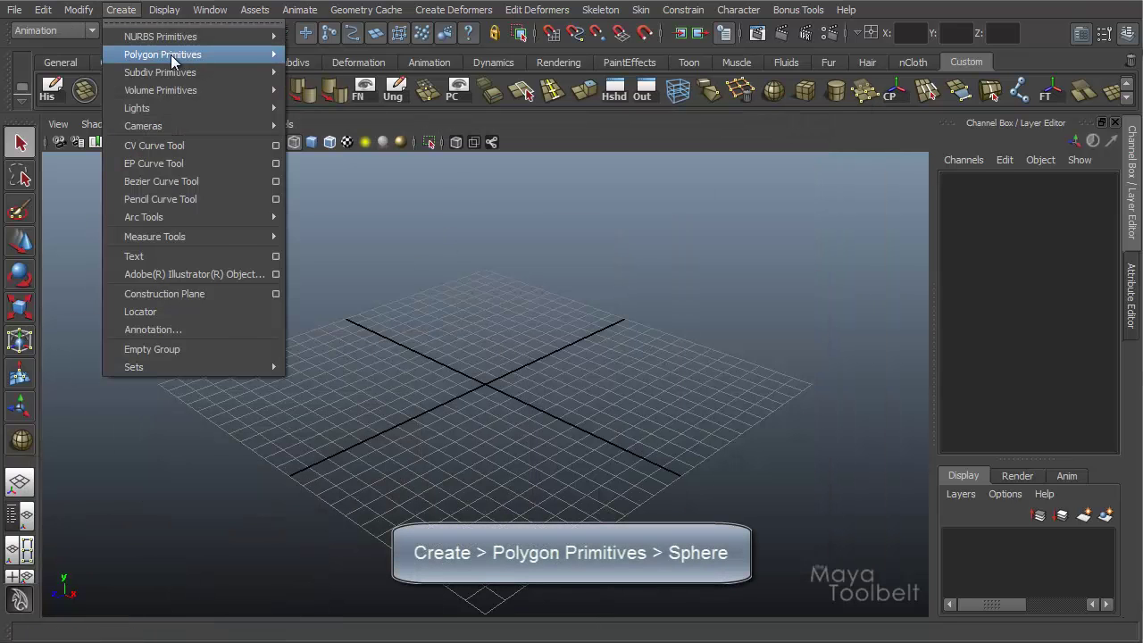
pyautogui.moveTo(179, 54)
pyautogui.click(317, 64)
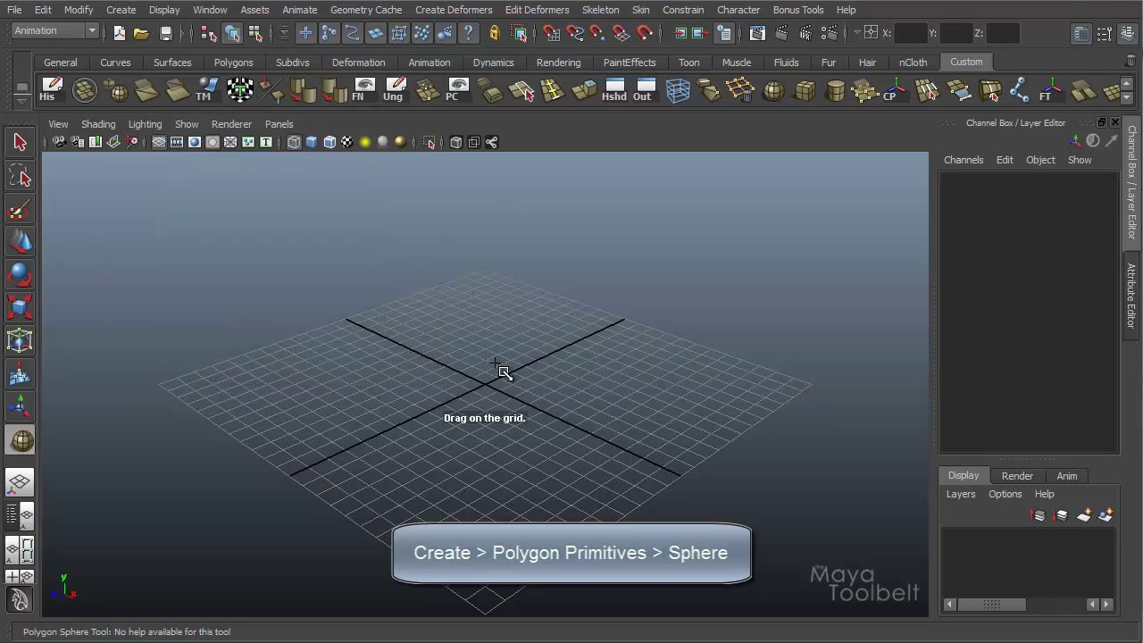
pyautogui.moveTo(522, 332); pyautogui.dragTo(537, 405)
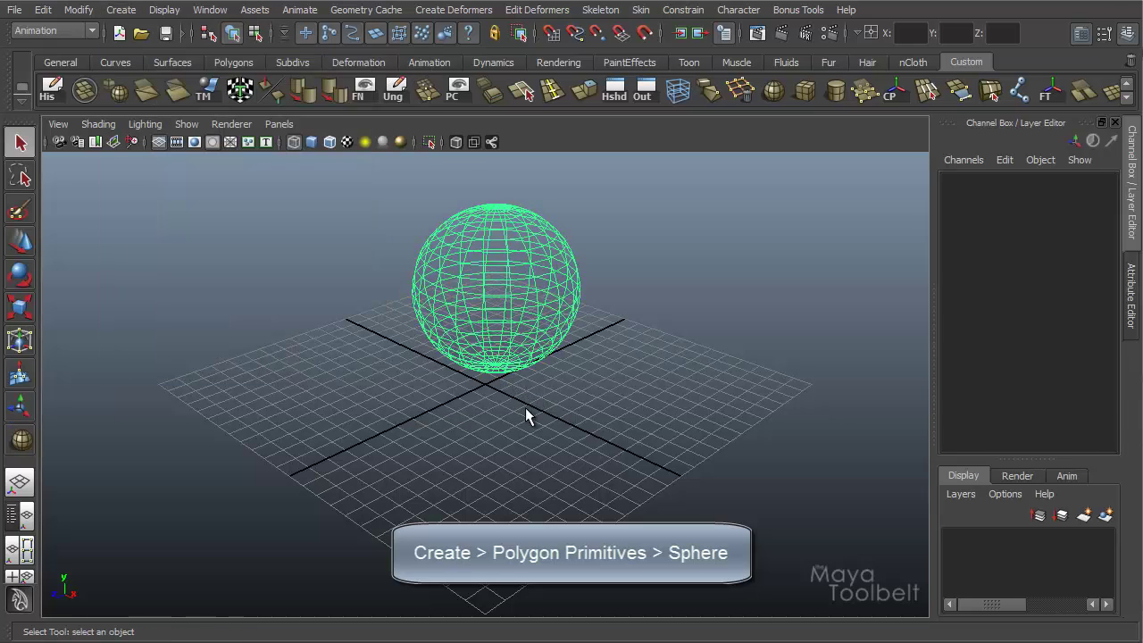
pyautogui.click(534, 406)
# Switch to smooth shading (5) and frame the sphere in the view
pyautogui.press('5')
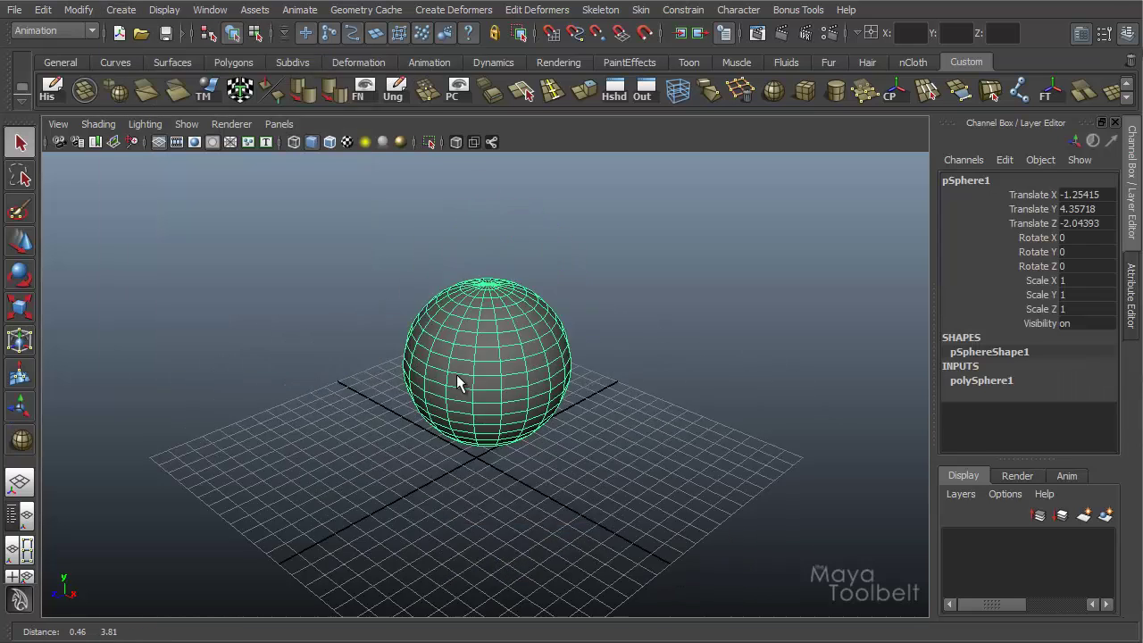
pyautogui.keyDown('alt'); pyautogui.moveTo(485, 395); pyautogui.dragTo(500, 406, button='right'); pyautogui.keyUp('alt')
pyautogui.keyDown('alt'); pyautogui.moveTo(500, 406); pyautogui.dragTo(473, 395, button='middle'); pyautogui.keyUp('alt')
pyautogui.keyDown('alt'); pyautogui.moveTo(472, 396); pyautogui.dragTo(475, 403); pyautogui.keyUp('alt')
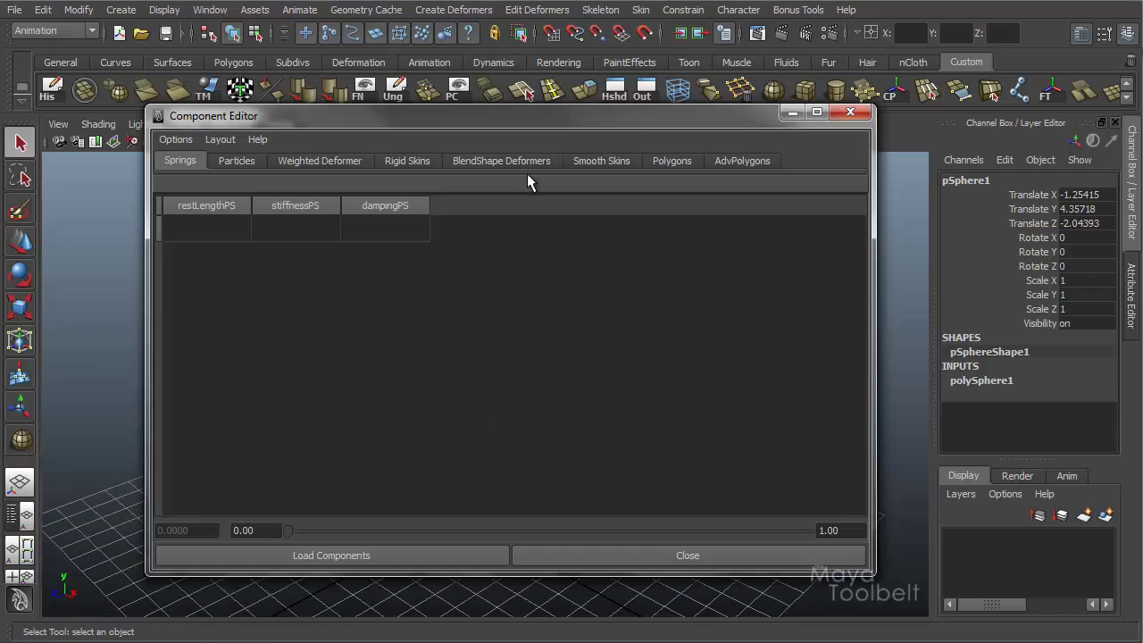
# Load the sphere's components, step through each editor tab back to Springs, then minimize the editor
pyautogui.moveTo(473, 118); pyautogui.dragTo(541, 112)
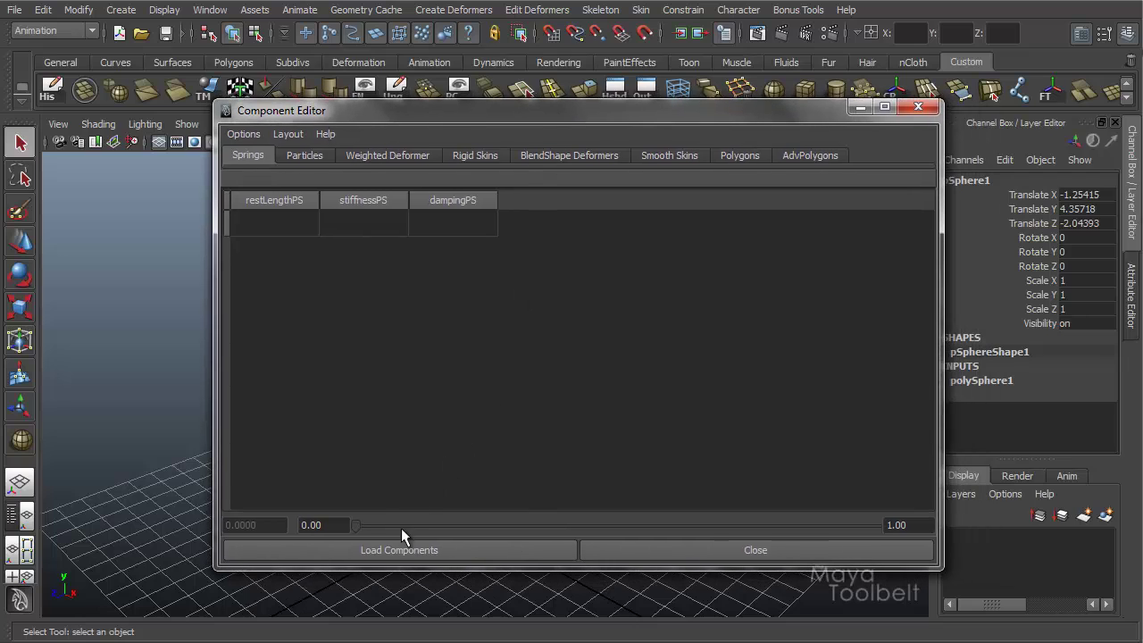
pyautogui.click(409, 551)
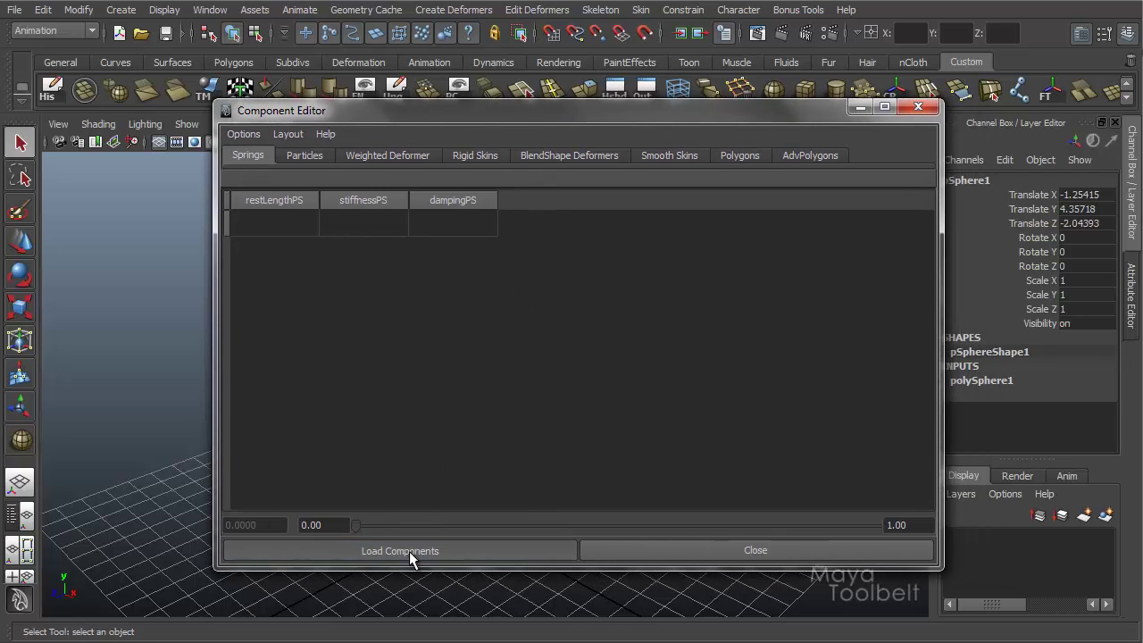
pyautogui.click(752, 157)
pyautogui.click(669, 157)
pyautogui.click(569, 157)
pyautogui.click(475, 157)
pyautogui.click(409, 155)
pyautogui.click(304, 157)
pyautogui.click(257, 157)
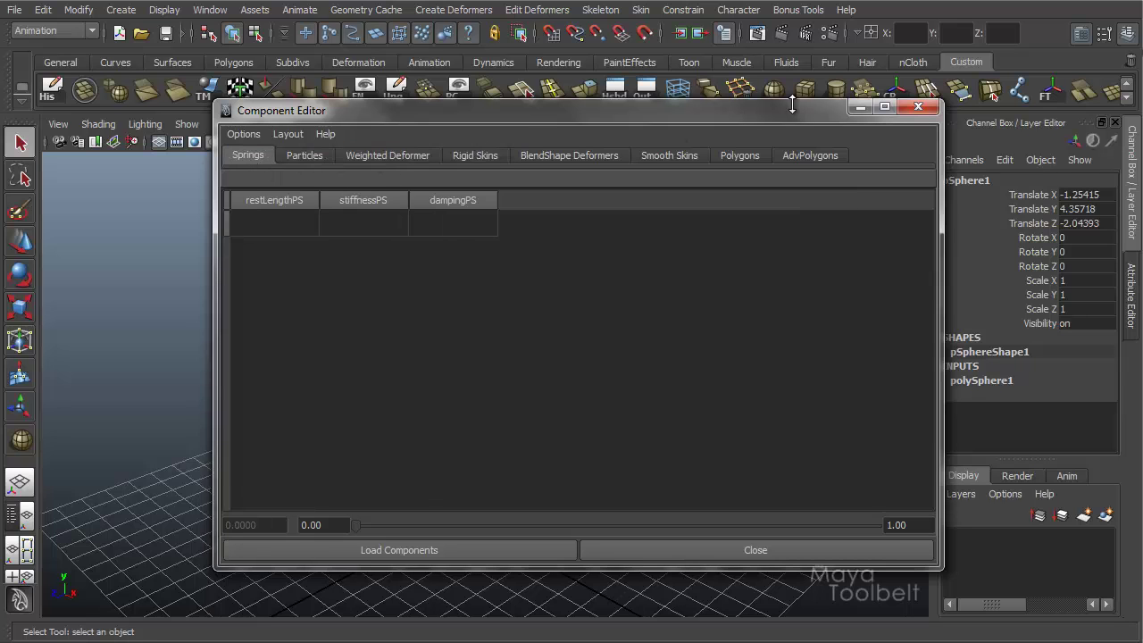
pyautogui.click(860, 108)
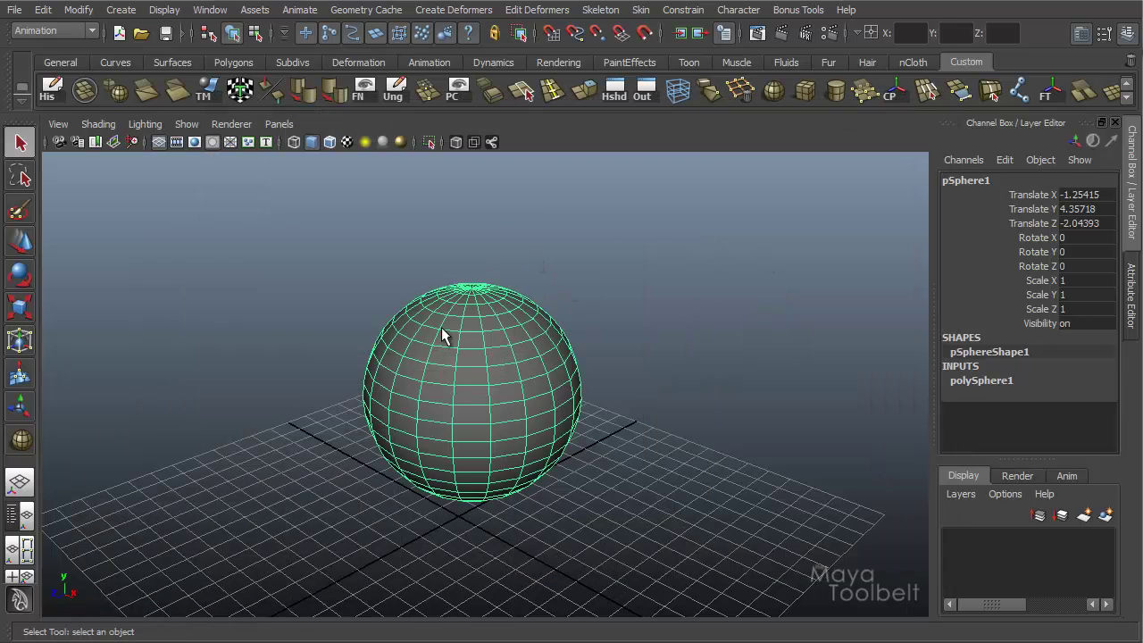
# Zoom in, switch the sphere to vertex mode, and marquee-select its front vertices
pyautogui.keyDown('alt'); pyautogui.moveTo(421, 351); pyautogui.dragTo(562, 394, button='right'); pyautogui.keyUp('alt')
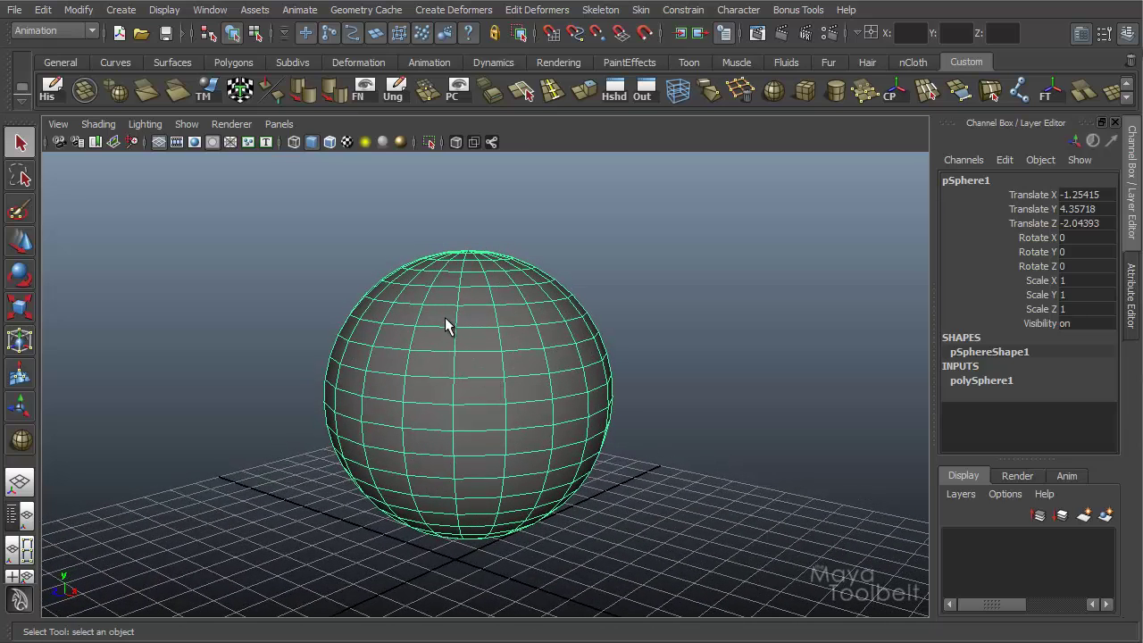
pyautogui.moveTo(446, 317); pyautogui.dragTo(400, 312, button='right')
pyautogui.moveTo(293, 259); pyautogui.dragTo(711, 397)
pyautogui.keyDown('alt'); pyautogui.moveTo(888, 360); pyautogui.dragTo(715, 408); pyautogui.keyUp('alt')
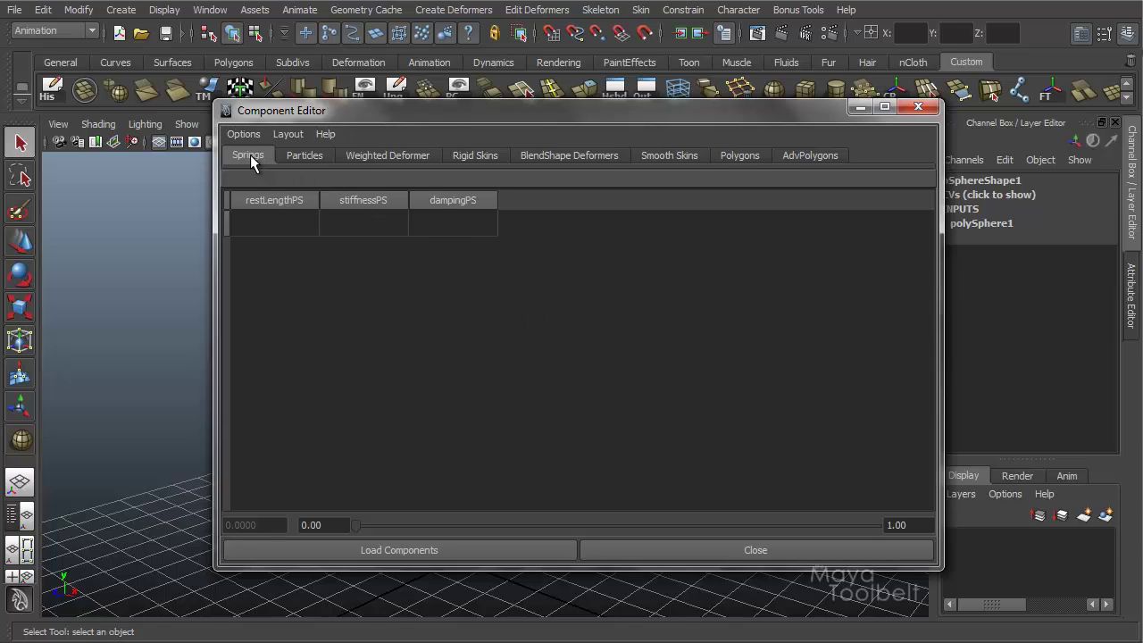
# Step through the editor tabs to Polygons to list the vertices' positions and normals
pyautogui.click(299, 158)
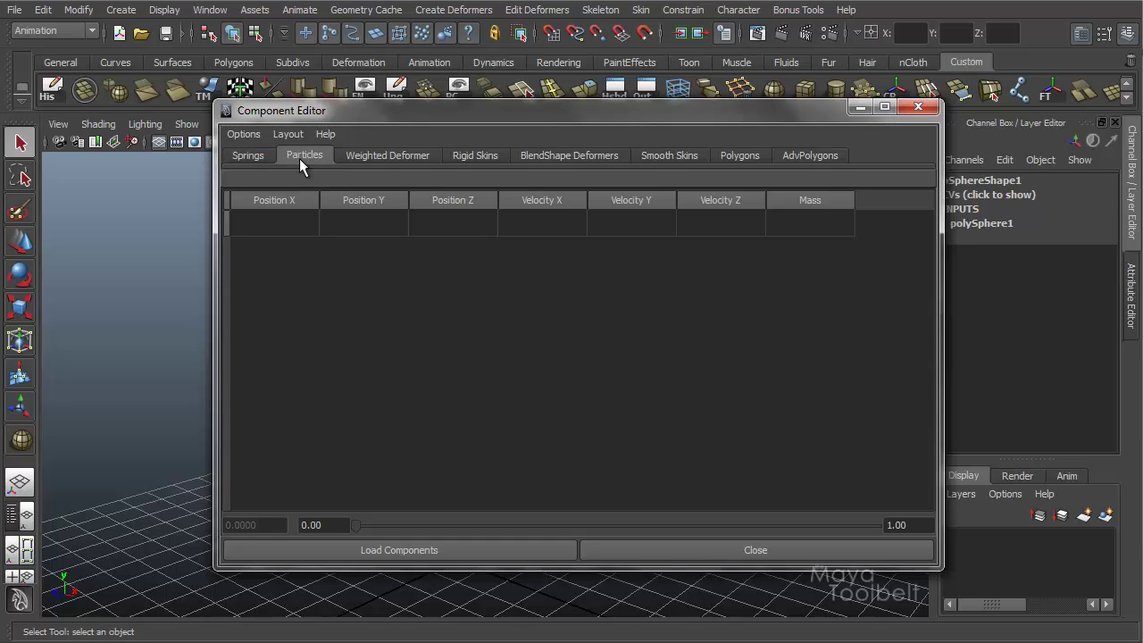
pyautogui.click(380, 154)
pyautogui.click(453, 153)
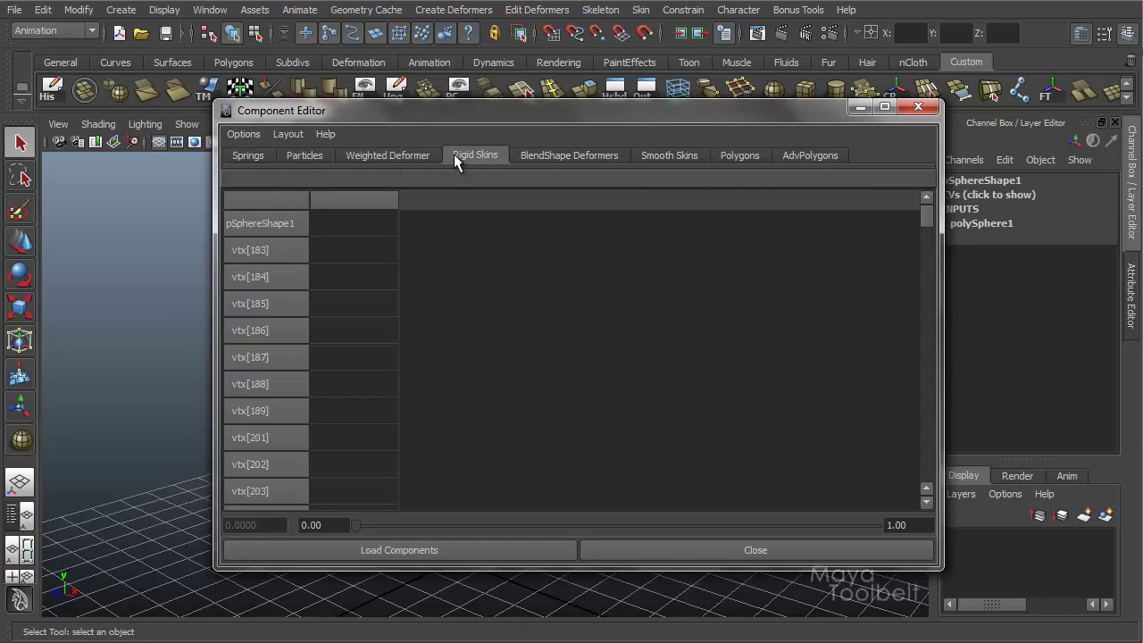
pyautogui.click(570, 156)
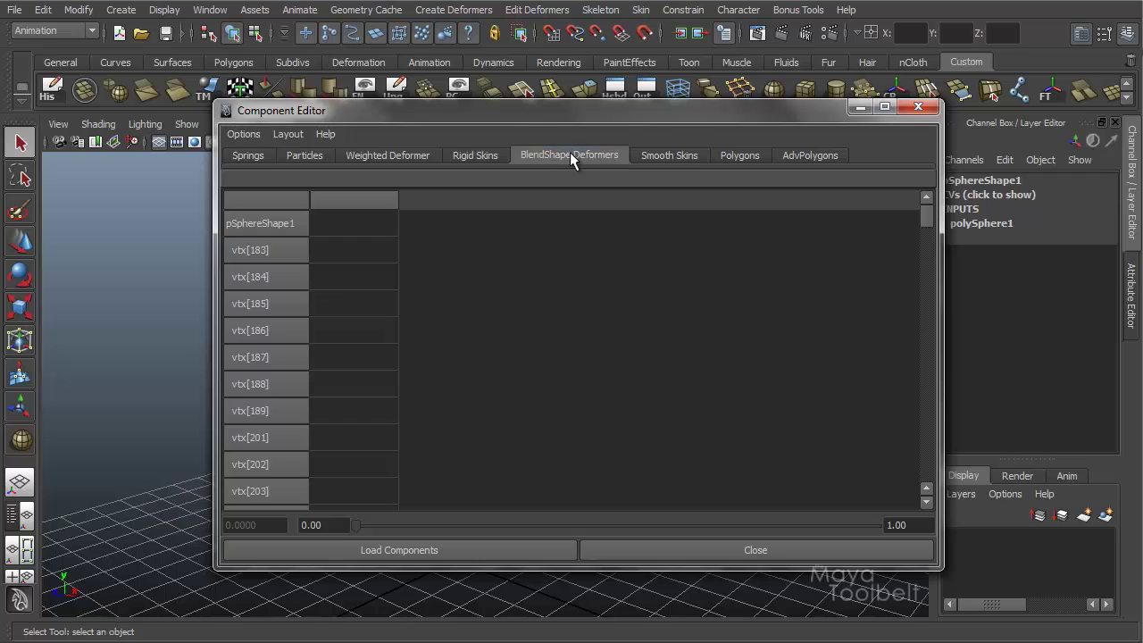
pyautogui.click(662, 158)
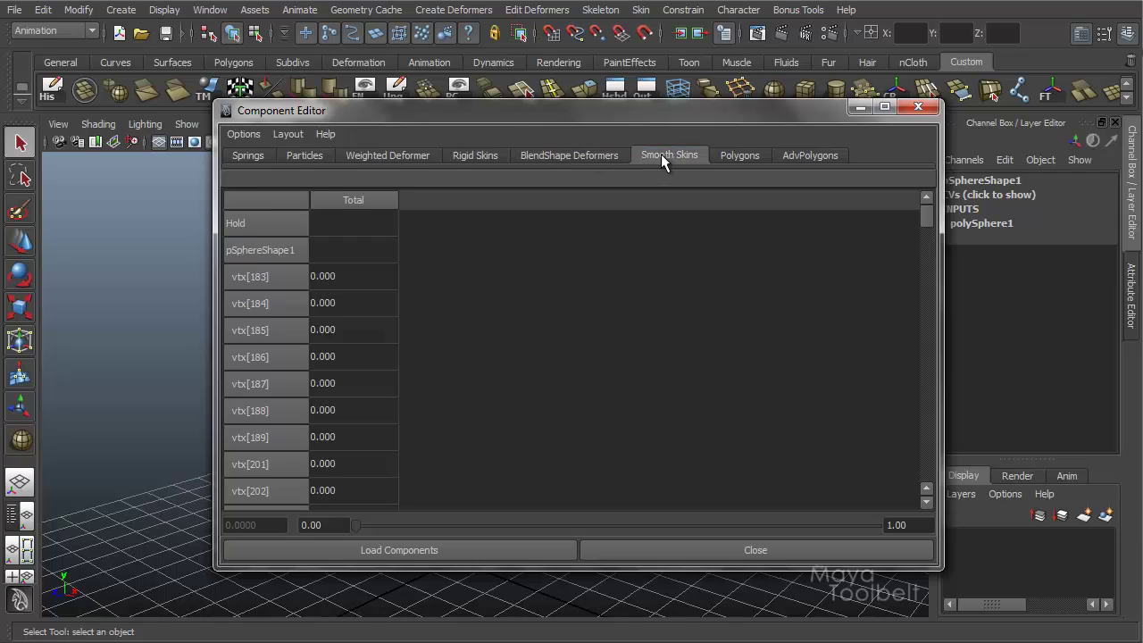
pyautogui.click(747, 157)
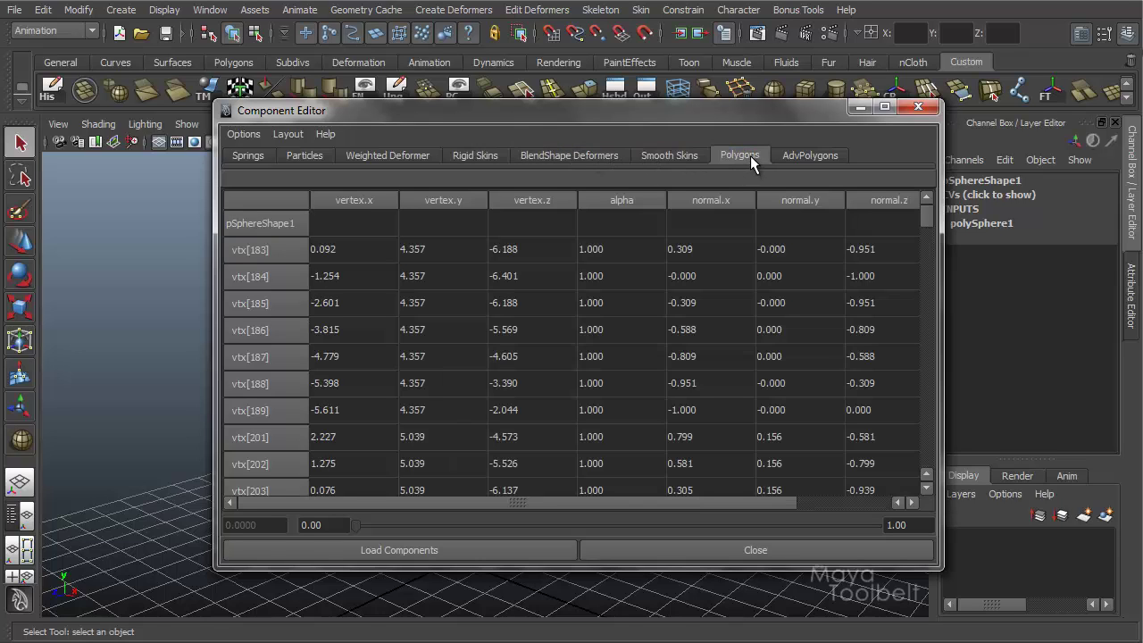
pyautogui.scroll(-10, 753, 362)
pyautogui.scroll(-5, 744, 374)
pyautogui.moveTo(221, 115); pyautogui.dragTo(115, 50)
pyautogui.scroll(10, 668, 268)
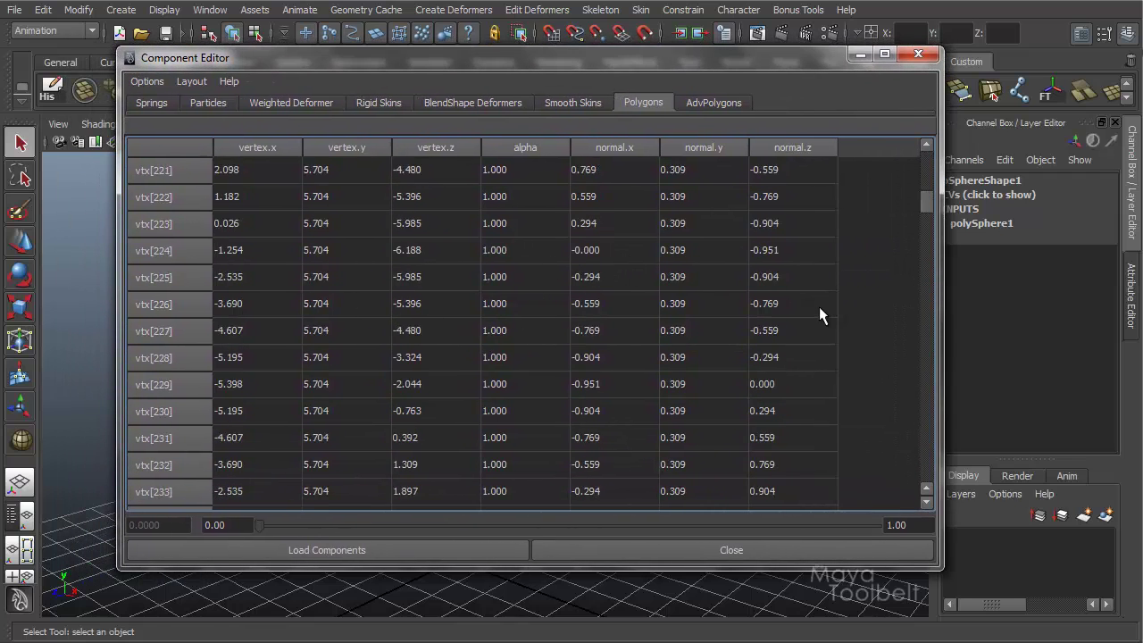
pyautogui.scroll(2, 506, 284)
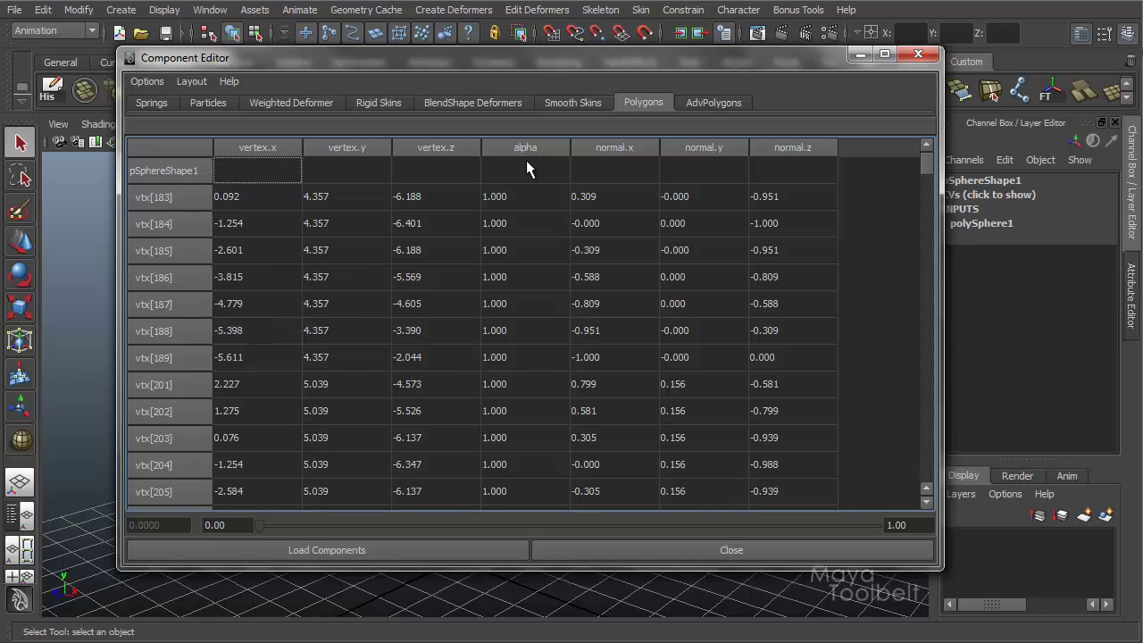
pyautogui.scroll(-5, 525, 224)
pyautogui.scroll(5, 522, 274)
# Move the editor aside, orbit closer, and select the sphere's upper front vertices
pyautogui.moveTo(372, 66); pyautogui.dragTo(799, 143)
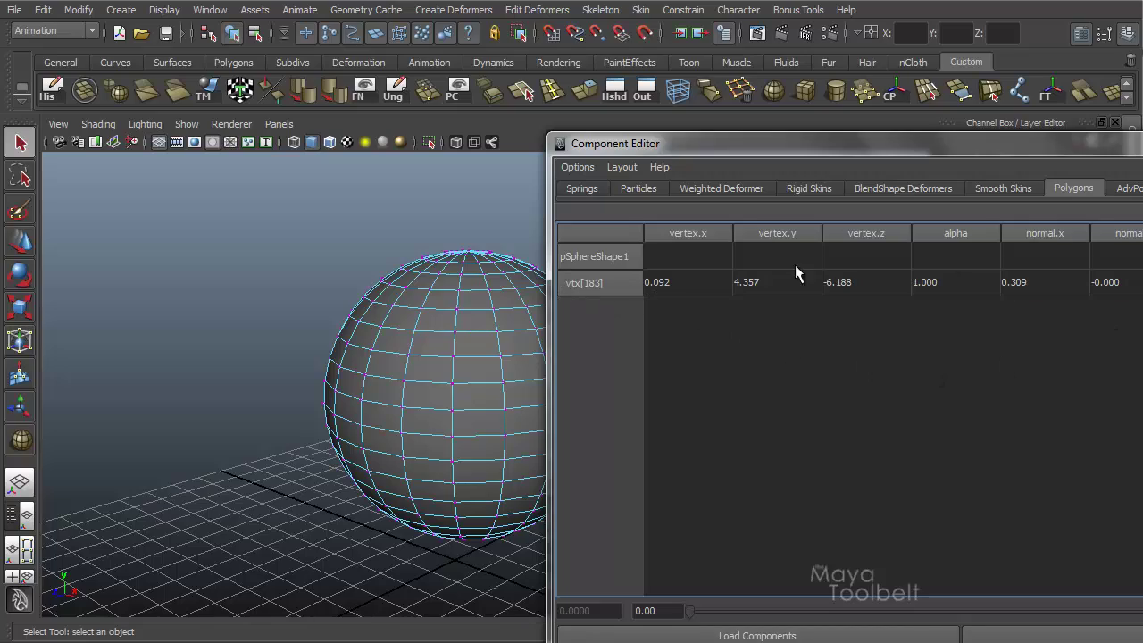
pyautogui.keyDown('alt'); pyautogui.moveTo(432, 330); pyautogui.dragTo(219, 334); pyautogui.keyUp('alt')
pyautogui.keyDown('alt'); pyautogui.moveTo(339, 326); pyautogui.dragTo(345, 433, button='right'); pyautogui.keyUp('alt')
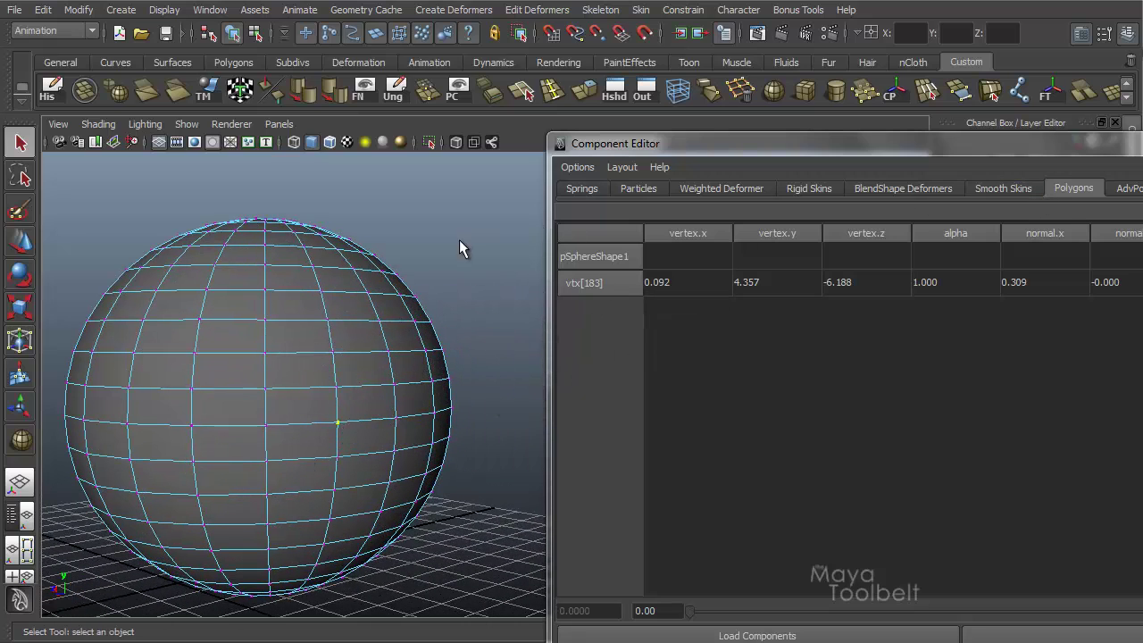
pyautogui.moveTo(62, 429); pyautogui.dragTo(479, 210)
# Turn the view to face the top pole, clear the selection, and return to vertex selection
pyautogui.moveTo(878, 144); pyautogui.dragTo(451, 431)
pyautogui.keyDown('alt'); pyautogui.moveTo(432, 299); pyautogui.dragTo(663, 306, button='middle'); pyautogui.keyUp('alt')
pyautogui.keyDown('alt'); pyautogui.moveTo(663, 306); pyautogui.dragTo(306, 301); pyautogui.keyUp('alt')
pyautogui.keyDown('alt'); pyautogui.moveTo(306, 301); pyautogui.dragTo(592, 312, button='middle'); pyautogui.keyUp('alt')
pyautogui.keyDown('alt'); pyautogui.moveTo(592, 311); pyautogui.dragTo(536, 352); pyautogui.keyUp('alt')
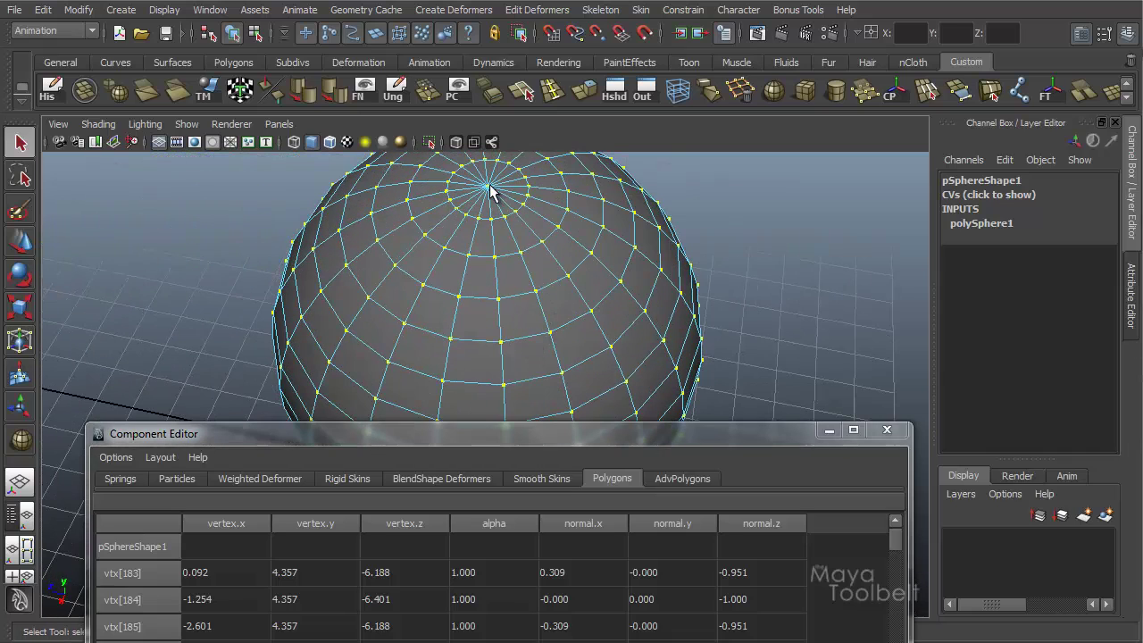
pyautogui.press('F10')
pyautogui.moveTo(494, 201); pyautogui.dragTo(449, 192, button='right')
# Select pole vertex vtx[381], show its CV offsets of 0, 0, 0, and enlarge the vertex table
pyautogui.click(488, 187)
pyautogui.keyDown('alt'); pyautogui.moveTo(588, 284); pyautogui.dragTo(536, 295); pyautogui.keyUp('alt')
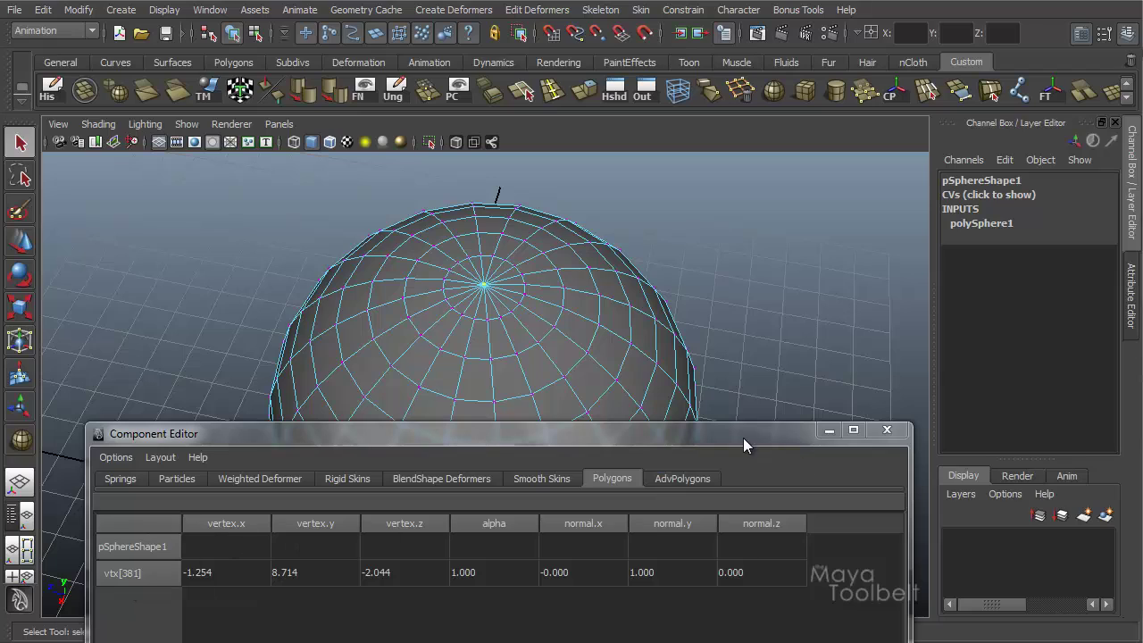
pyautogui.click(990, 192)
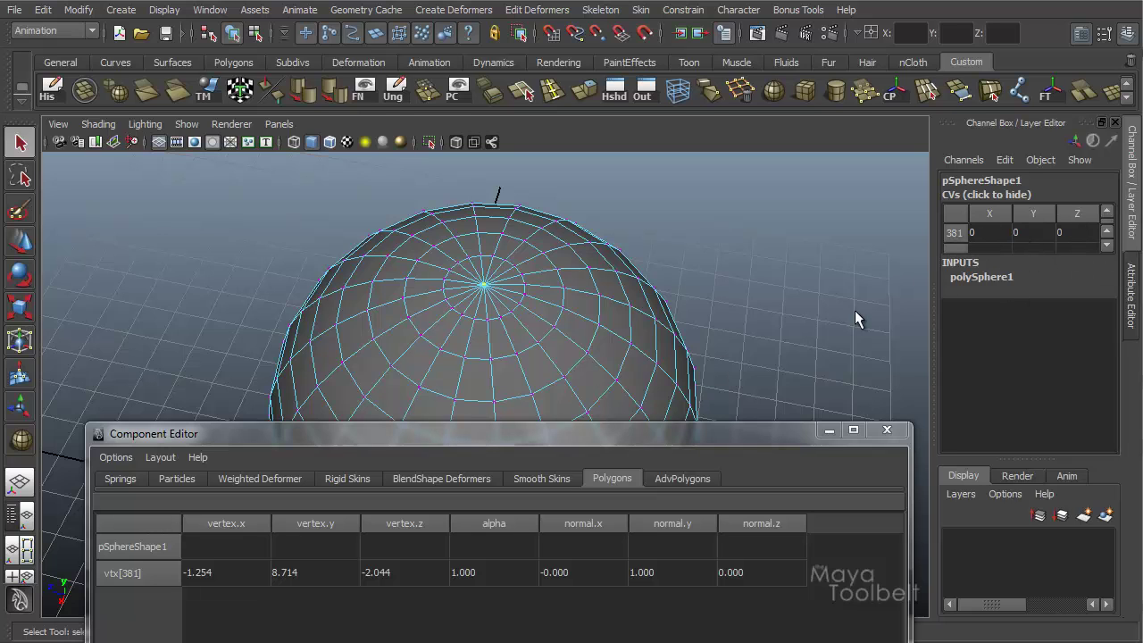
pyautogui.moveTo(668, 427); pyautogui.dragTo(675, 160)
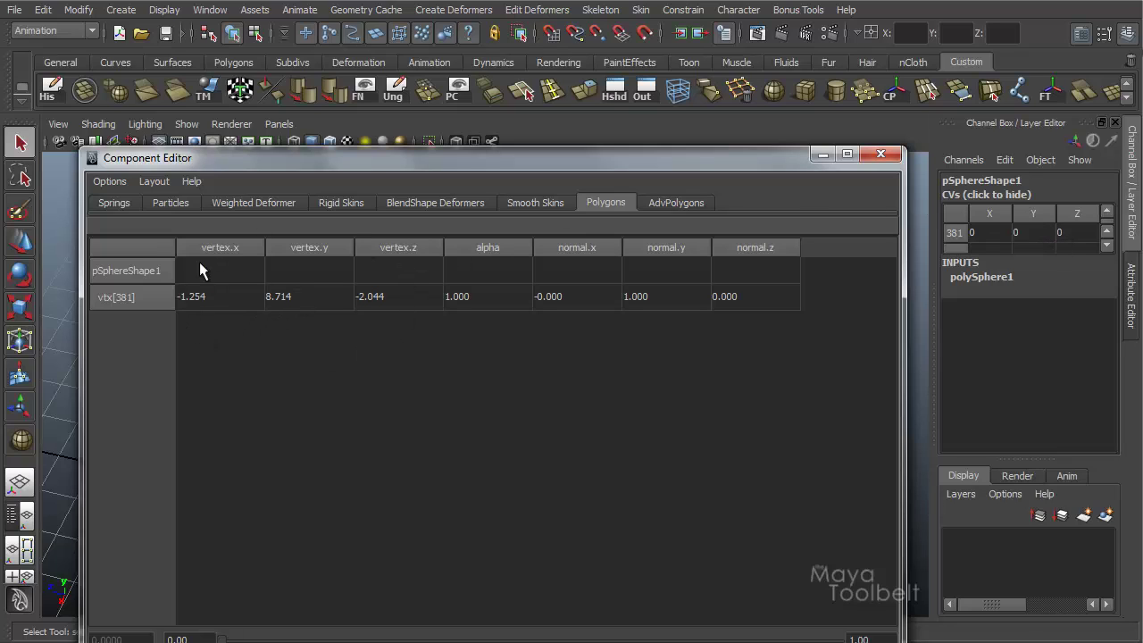
pyautogui.moveTo(290, 163); pyautogui.dragTo(307, 460)
pyautogui.keyDown('alt'); pyautogui.moveTo(455, 342); pyautogui.dragTo(288, 414); pyautogui.keyUp('alt')
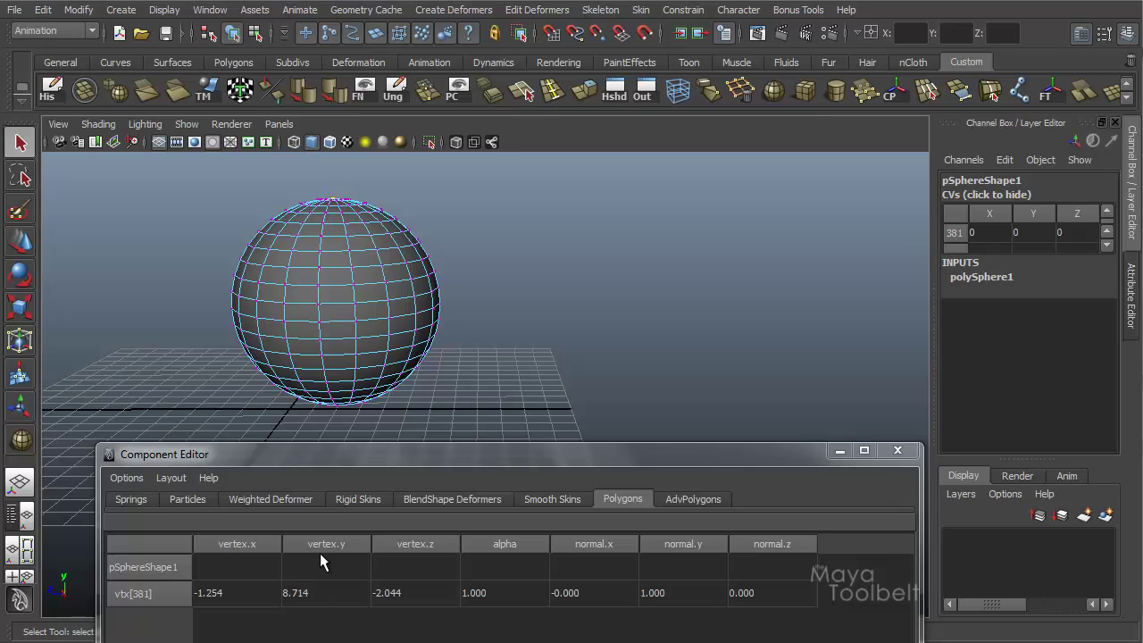
pyautogui.keyDown('alt'); pyautogui.moveTo(473, 351); pyautogui.dragTo(548, 312, button='middle'); pyautogui.keyUp('alt')
pyautogui.keyDown('alt'); pyautogui.moveTo(549, 311); pyautogui.dragTo(421, 439, button='right'); pyautogui.keyUp('alt')
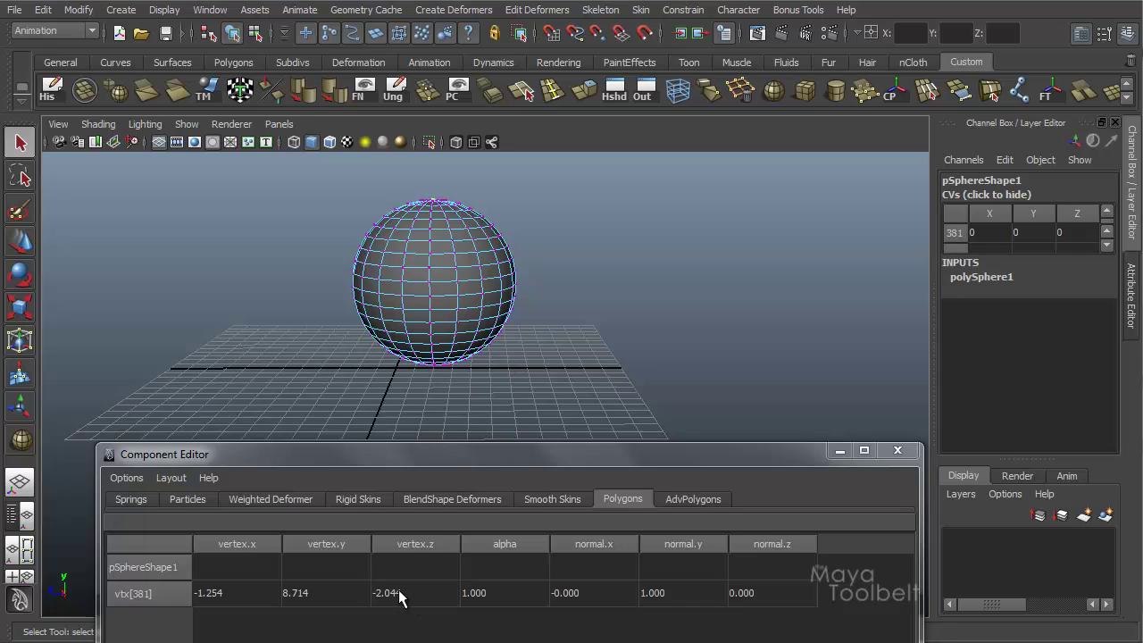
pyautogui.keyDown('alt'); pyautogui.moveTo(513, 362); pyautogui.dragTo(486, 366); pyautogui.keyUp('alt')
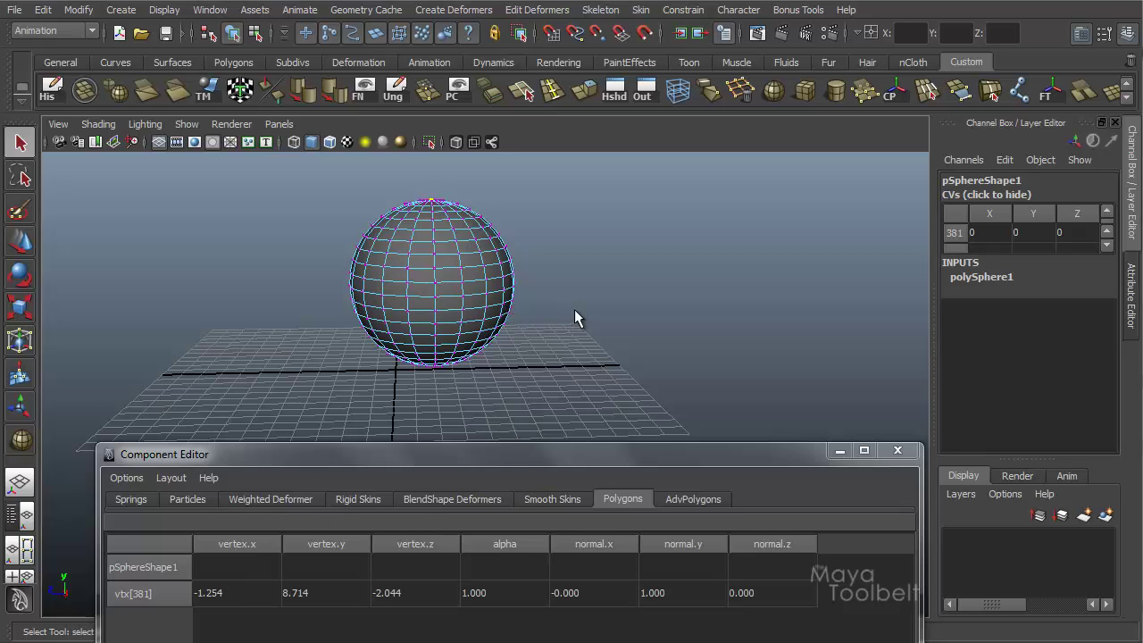
pyautogui.keyDown('alt'); pyautogui.moveTo(575, 310); pyautogui.dragTo(516, 235); pyautogui.keyUp('alt')
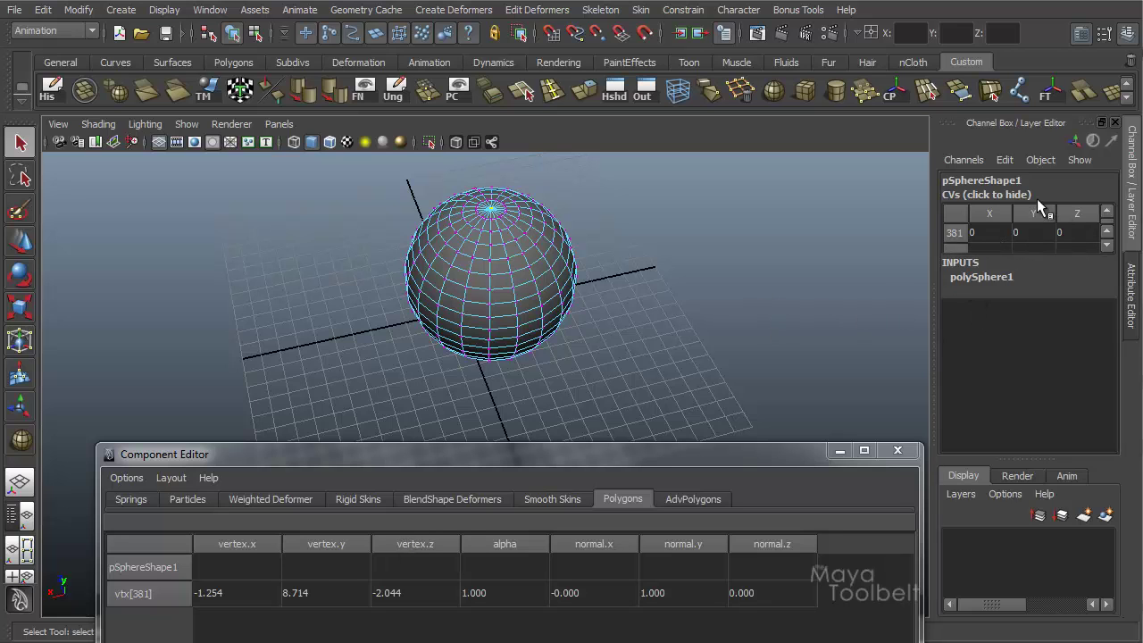
pyautogui.keyDown('alt'); pyautogui.moveTo(660, 260); pyautogui.dragTo(469, 286); pyautogui.keyUp('alt')
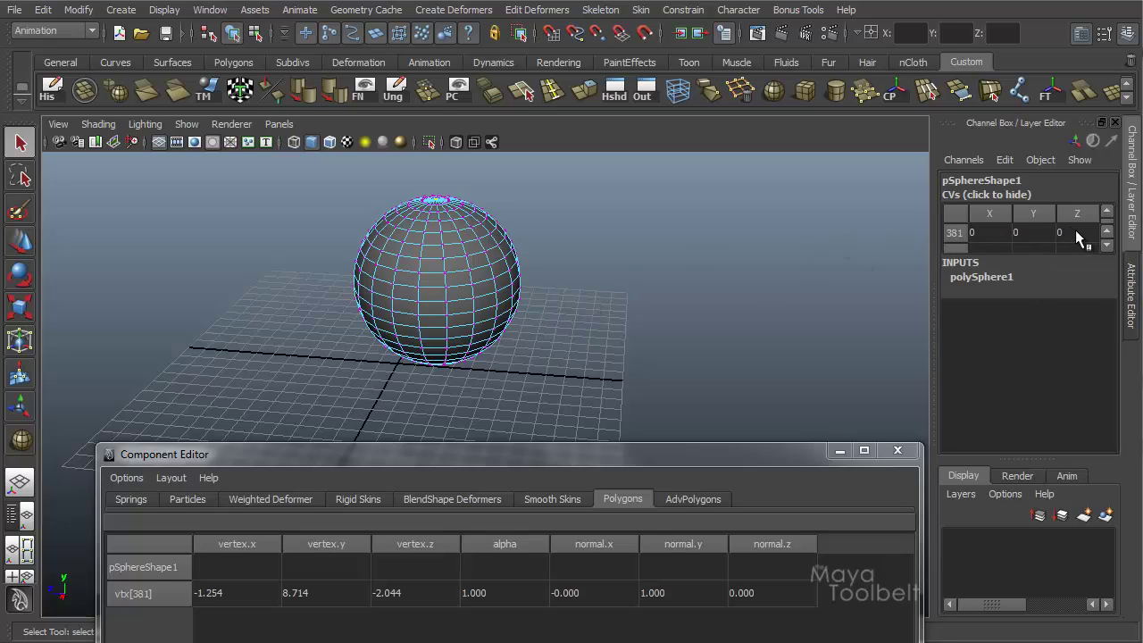
# Enter an X offset of 1 for vtx[381] and orbit in to inspect the top pole
pyautogui.click(981, 231)
pyautogui.write('1')
pyautogui.press('Return')
pyautogui.keyDown('alt'); pyautogui.moveTo(370, 215); pyautogui.dragTo(540, 200); pyautogui.keyUp('alt')
pyautogui.keyDown('alt'); pyautogui.moveTo(540, 209); pyautogui.dragTo(707, 327, button='right'); pyautogui.keyUp('alt')
pyautogui.keyDown('alt'); pyautogui.moveTo(706, 327); pyautogui.dragTo(577, 288); pyautogui.keyUp('alt')
pyautogui.keyDown('alt'); pyautogui.moveTo(577, 289); pyautogui.dragTo(655, 355, button='right'); pyautogui.keyUp('alt')
pyautogui.keyDown('alt'); pyautogui.moveTo(655, 354); pyautogui.dragTo(653, 261, button='middle'); pyautogui.keyUp('alt')
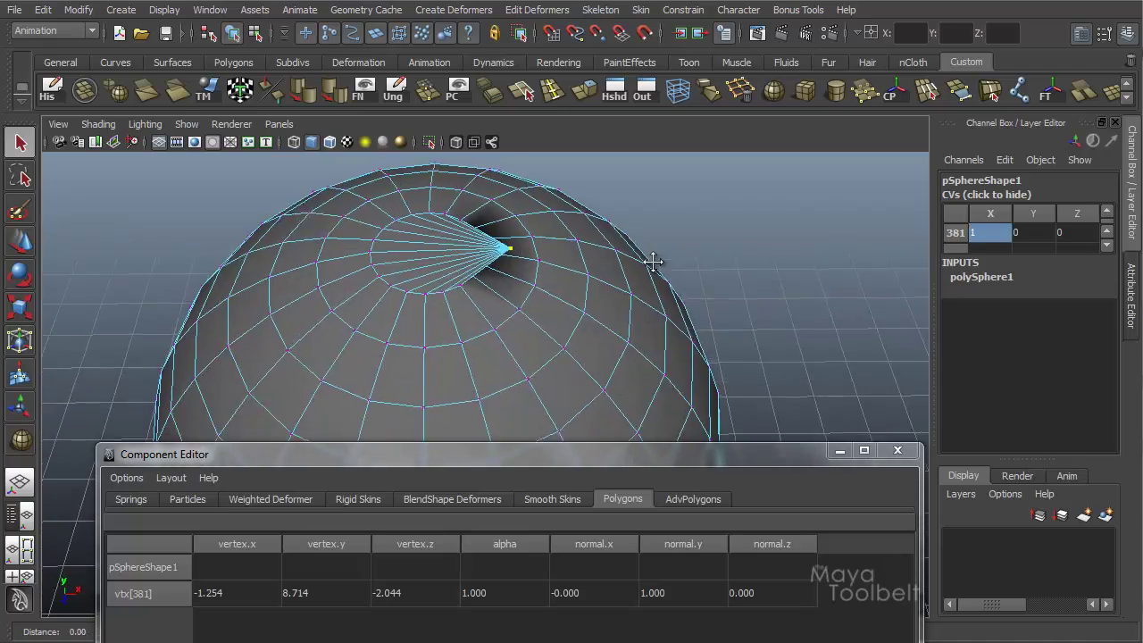
pyautogui.keyDown('alt'); pyautogui.moveTo(719, 285); pyautogui.dragTo(705, 259); pyautogui.keyUp('alt')
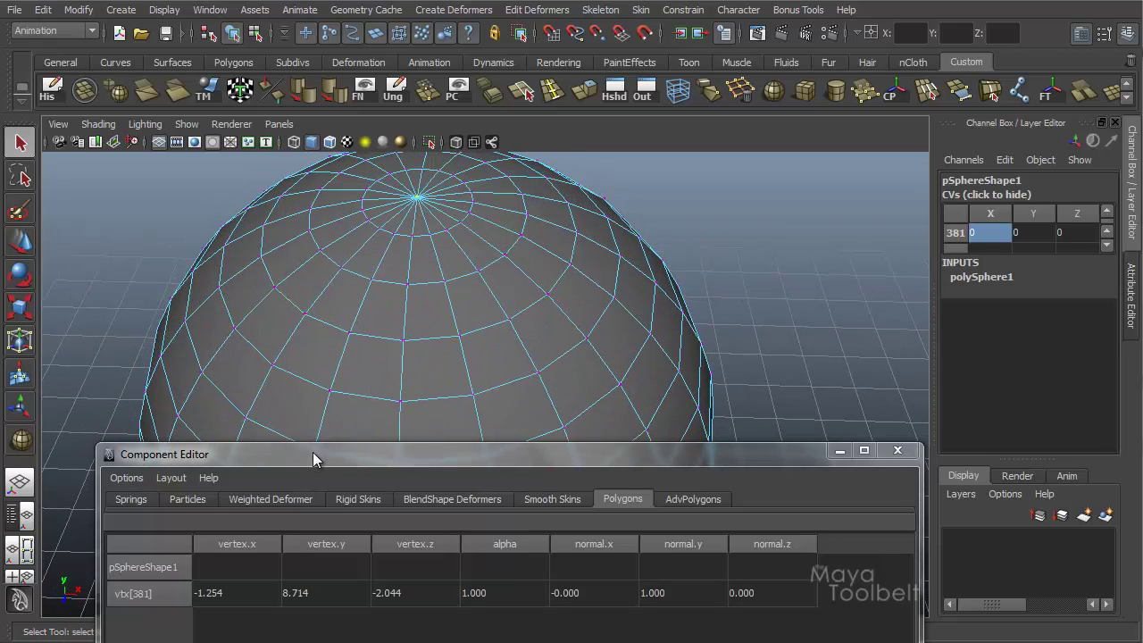
pyautogui.moveTo(316, 446); pyautogui.dragTo(774, 198)
# Set vtx[381]'s vertex.x to 1 in the Component Editor and view the whole sphere
pyautogui.click(723, 343)
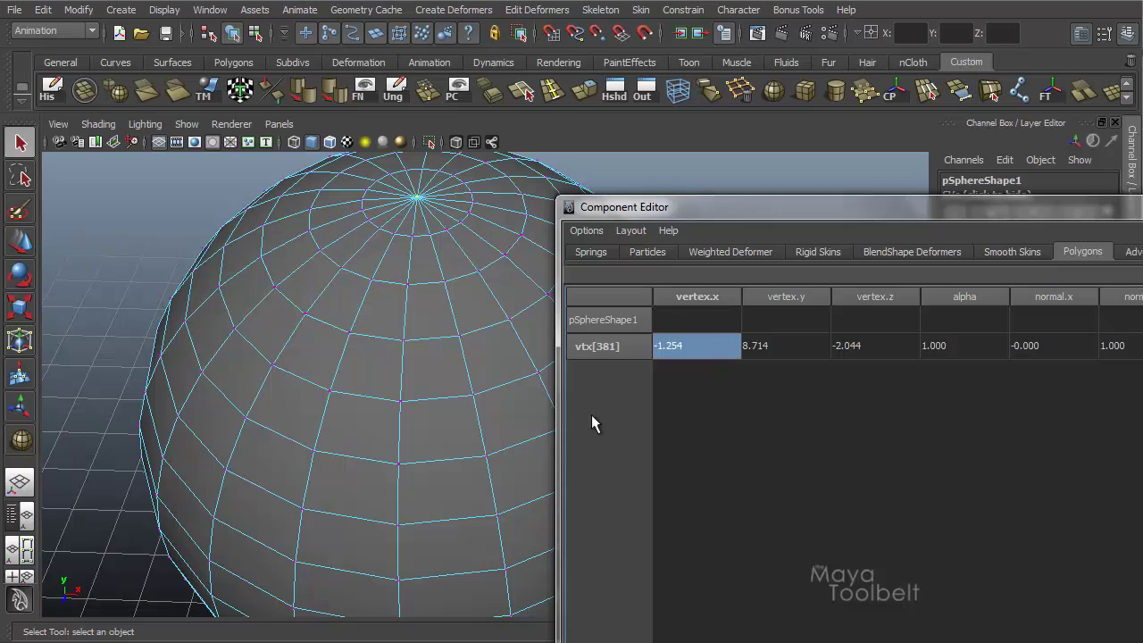
pyautogui.moveTo(467, 403)
pyautogui.keyDown('alt'); pyautogui.mouseDown(button='right')
pyautogui.moveTo(403, 378)
pyautogui.moveTo(453, 389)
pyautogui.mouseUp(button='right'); pyautogui.keyUp('alt')
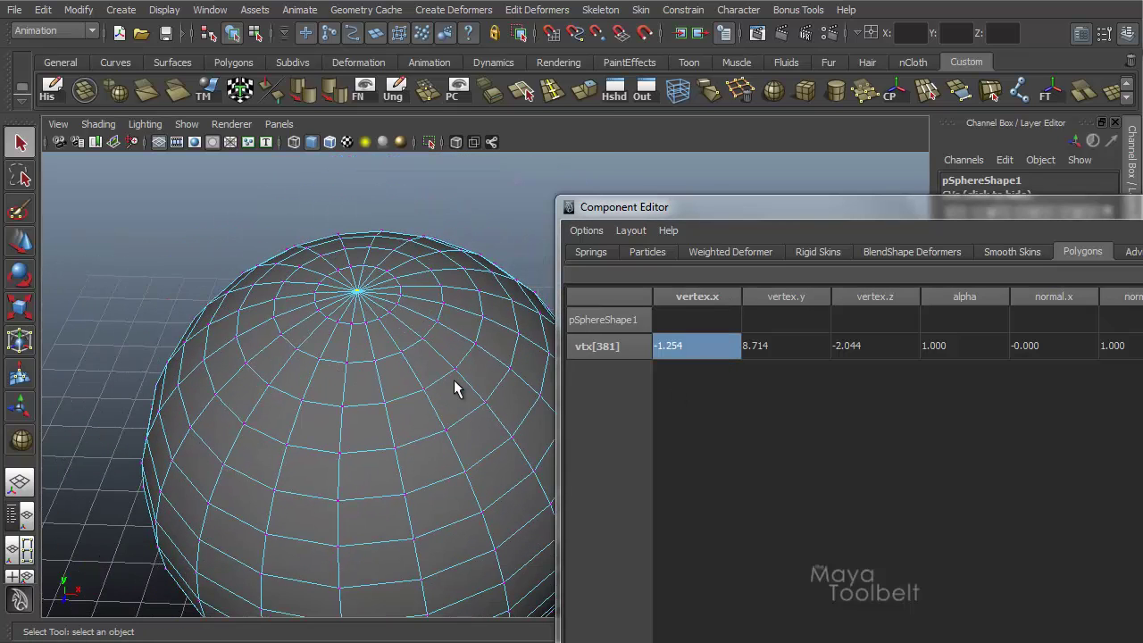
pyautogui.doubleClick(700, 347)
pyautogui.write('1')
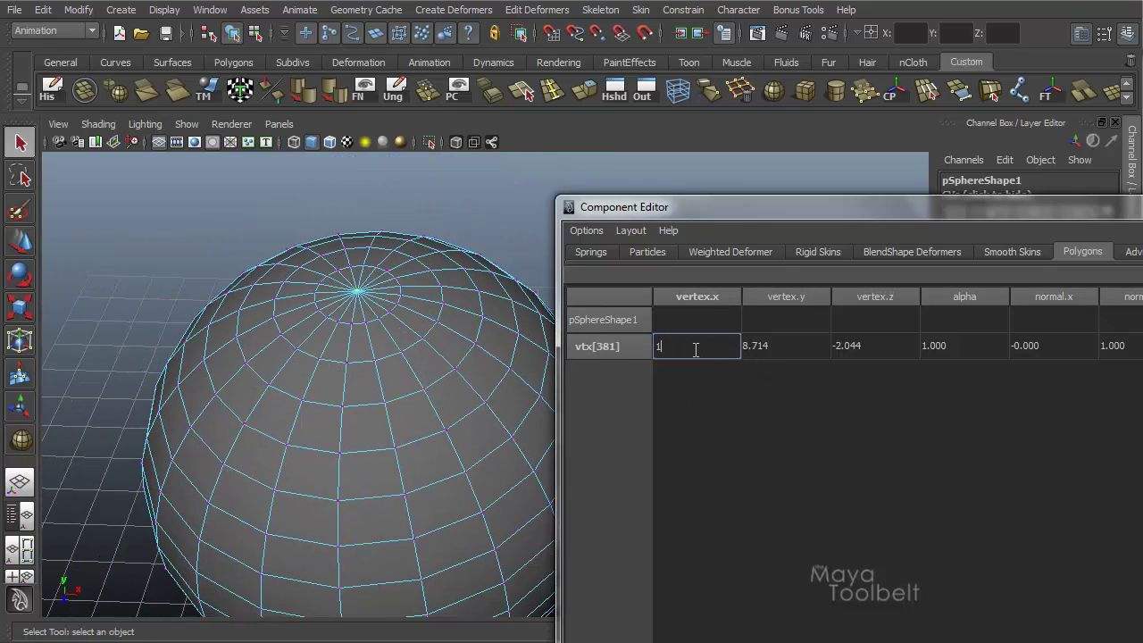
pyautogui.press('Return')
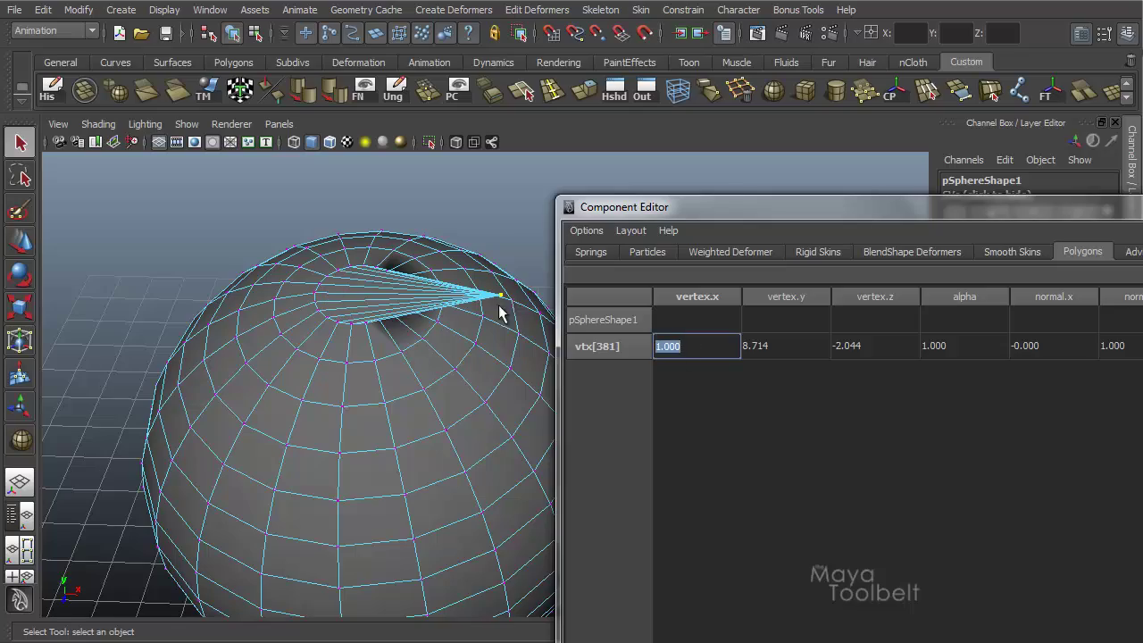
pyautogui.keyDown('alt'); pyautogui.moveTo(491, 339); pyautogui.dragTo(485, 365); pyautogui.keyUp('alt')
pyautogui.keyDown('alt'); pyautogui.moveTo(485, 366); pyautogui.dragTo(375, 396, button='right'); pyautogui.keyUp('alt')
pyautogui.keyDown('alt'); pyautogui.moveTo(375, 395); pyautogui.dragTo(438, 370); pyautogui.keyUp('alt')
pyautogui.keyDown('alt'); pyautogui.moveTo(438, 369); pyautogui.dragTo(396, 376, button='right'); pyautogui.keyUp('alt')
pyautogui.keyDown('alt'); pyautogui.moveTo(395, 376); pyautogui.dragTo(408, 453); pyautogui.keyUp('alt')
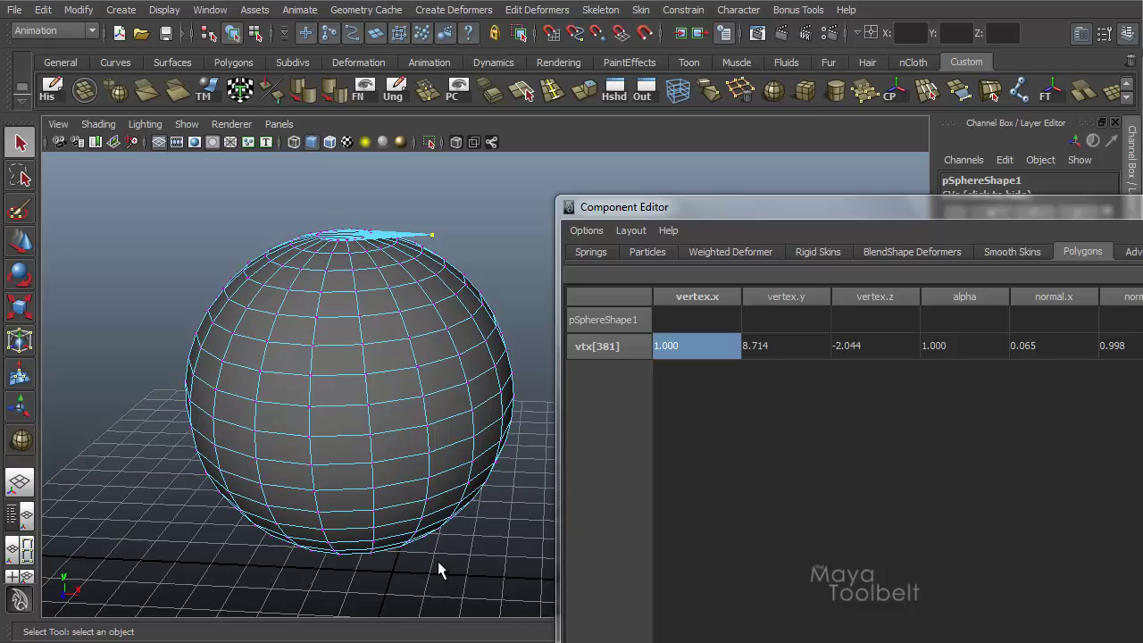
pyautogui.keyDown('alt'); pyautogui.moveTo(421, 573); pyautogui.dragTo(418, 517); pyautogui.keyUp('alt')
pyautogui.keyDown('alt'); pyautogui.moveTo(488, 513); pyautogui.dragTo(450, 531); pyautogui.keyUp('alt')
pyautogui.keyDown('alt'); pyautogui.moveTo(460, 191); pyautogui.dragTo(465, 384); pyautogui.keyUp('alt')
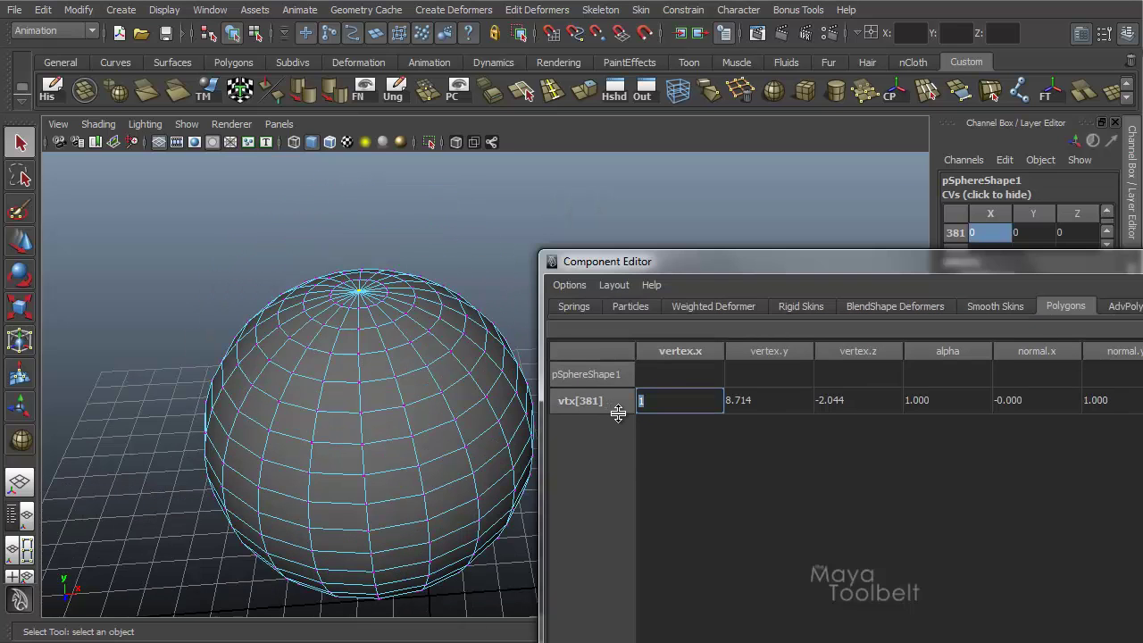
# Change vertex.x to 5, stretching the top pole into a long spike
pyautogui.write('5')
pyautogui.press('Return')
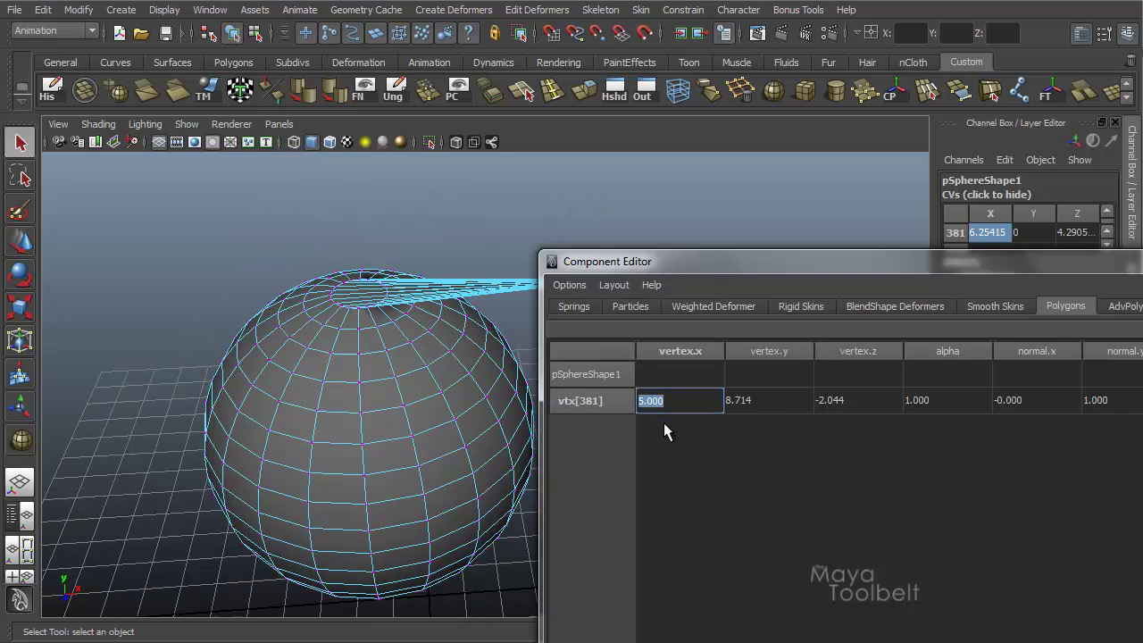
pyautogui.moveTo(686, 269); pyautogui.dragTo(651, 444)
pyautogui.keyDown('alt'); pyautogui.moveTo(640, 331); pyautogui.dragTo(664, 250); pyautogui.keyUp('alt')
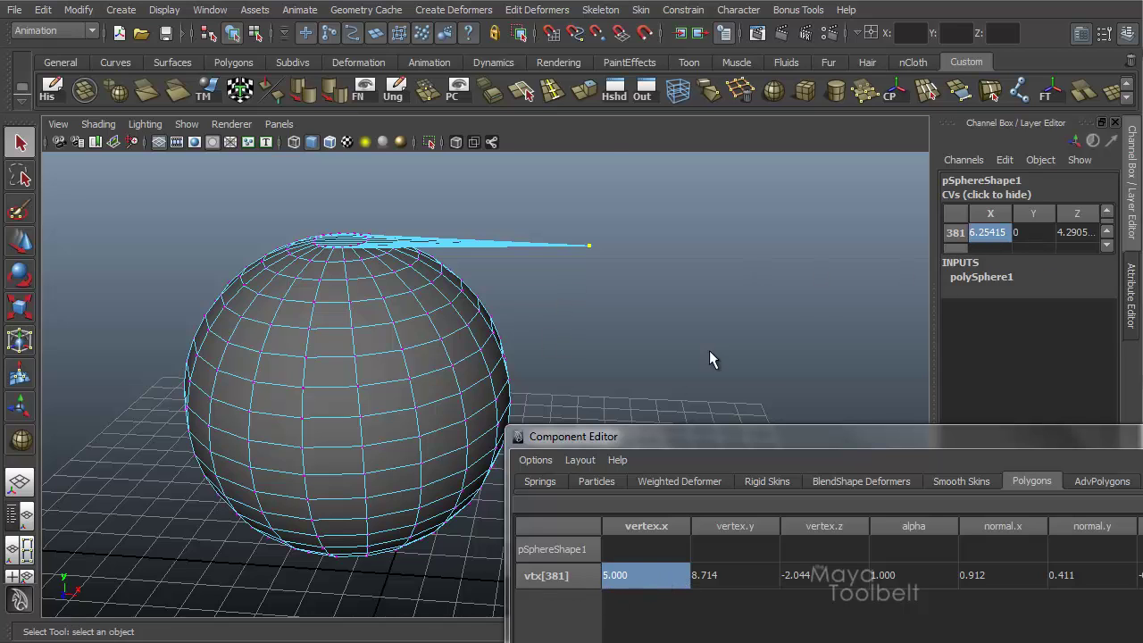
# Compare vtx[381] on Polygons and AdvPolygons, ending on its vtxFace normals of 0, 1, 0
pyautogui.keyDown('alt'); pyautogui.moveTo(724, 347); pyautogui.dragTo(814, 295); pyautogui.keyUp('alt')
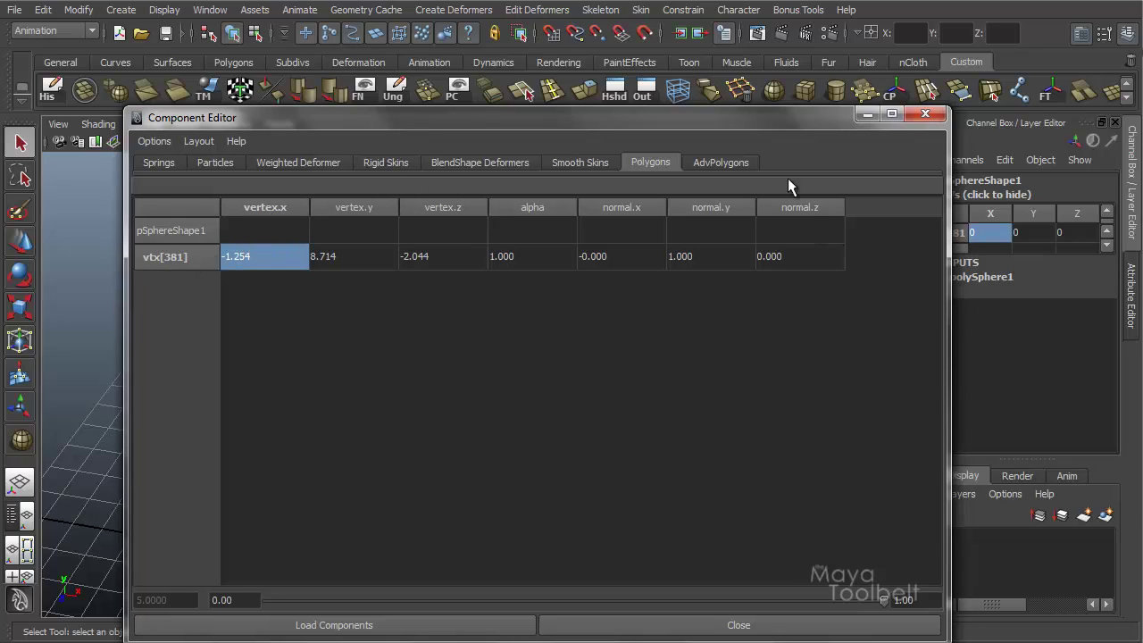
pyautogui.click(720, 165)
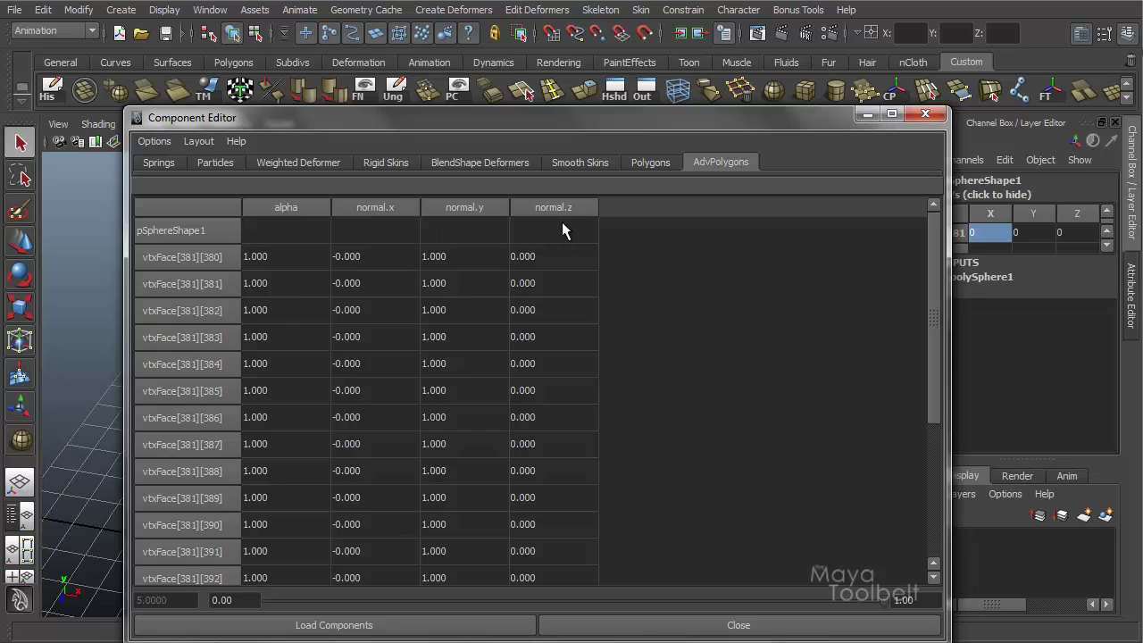
pyautogui.click(650, 163)
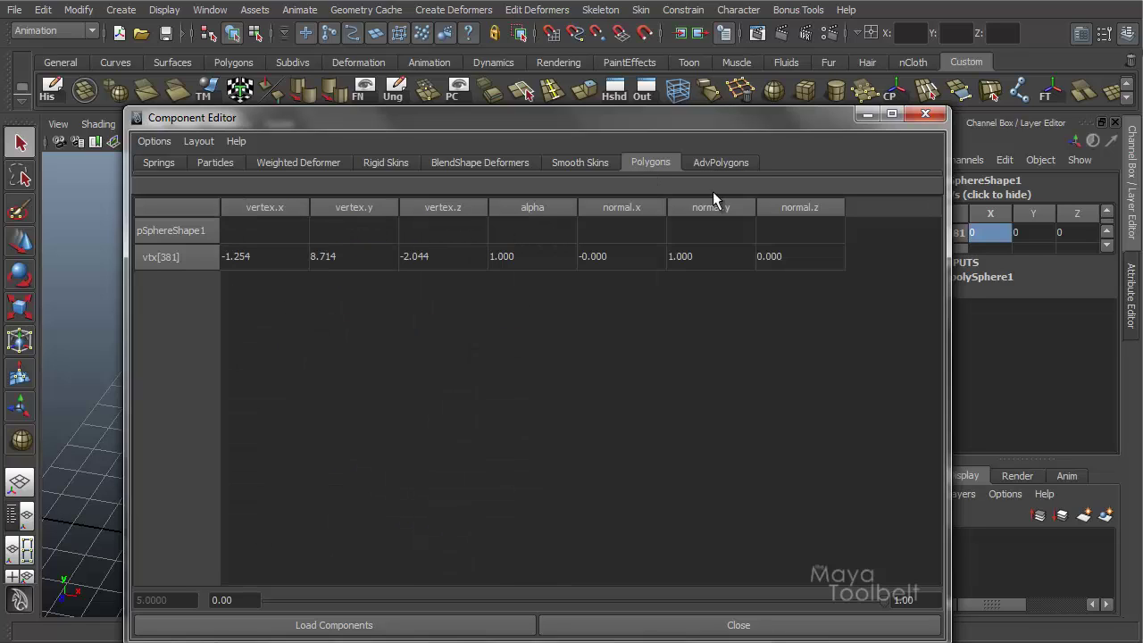
pyautogui.click(719, 164)
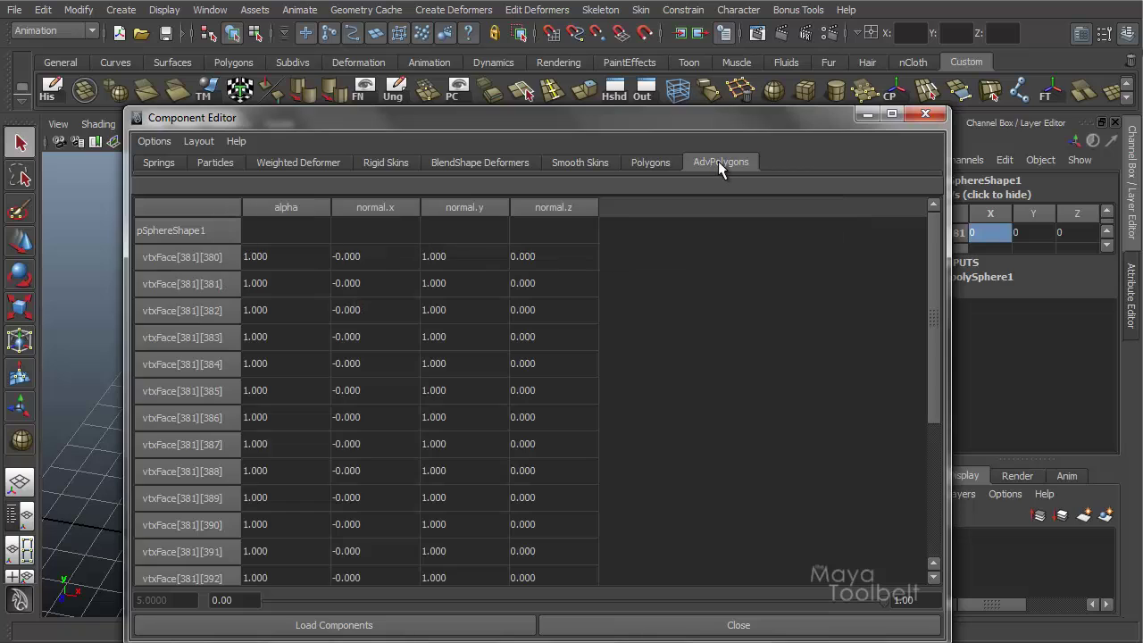
pyautogui.click(650, 164)
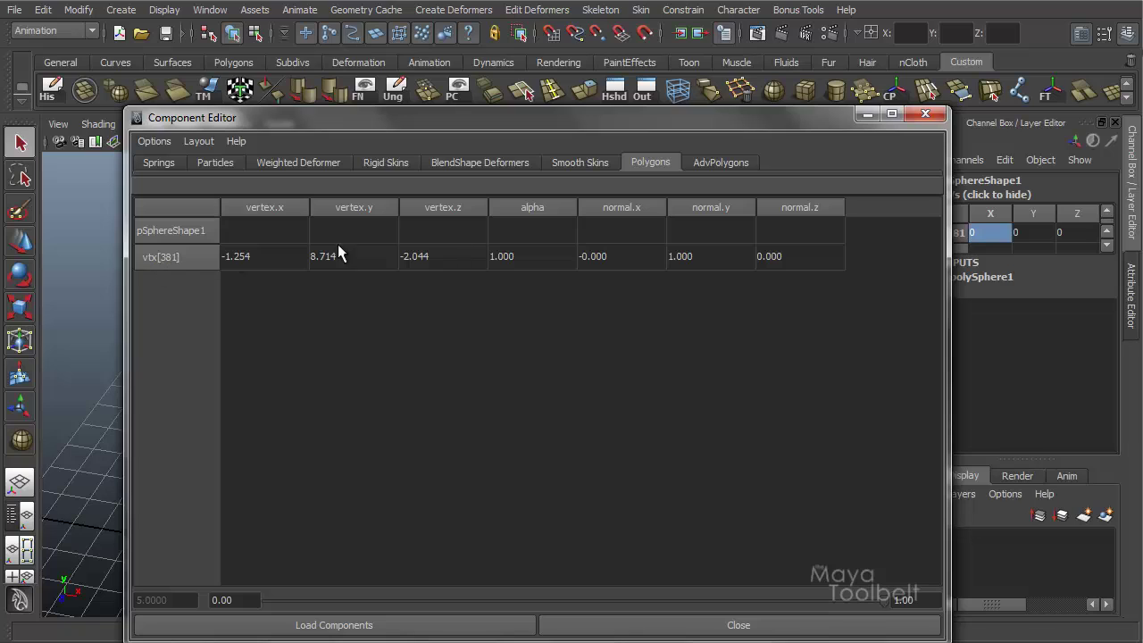
pyautogui.click(726, 165)
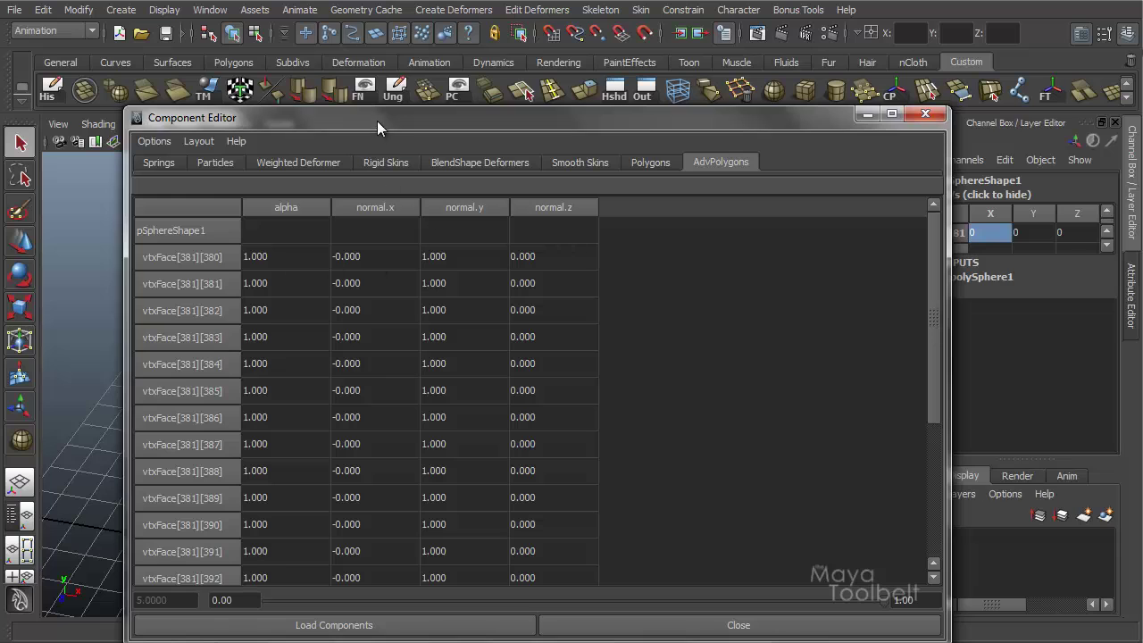
# Zoom onto the sphere's top, switch to the Move tool, and pick vertex 301 below the pole
pyautogui.moveTo(378, 123); pyautogui.dragTo(386, 398)
pyautogui.scroll(5, 709, 365)
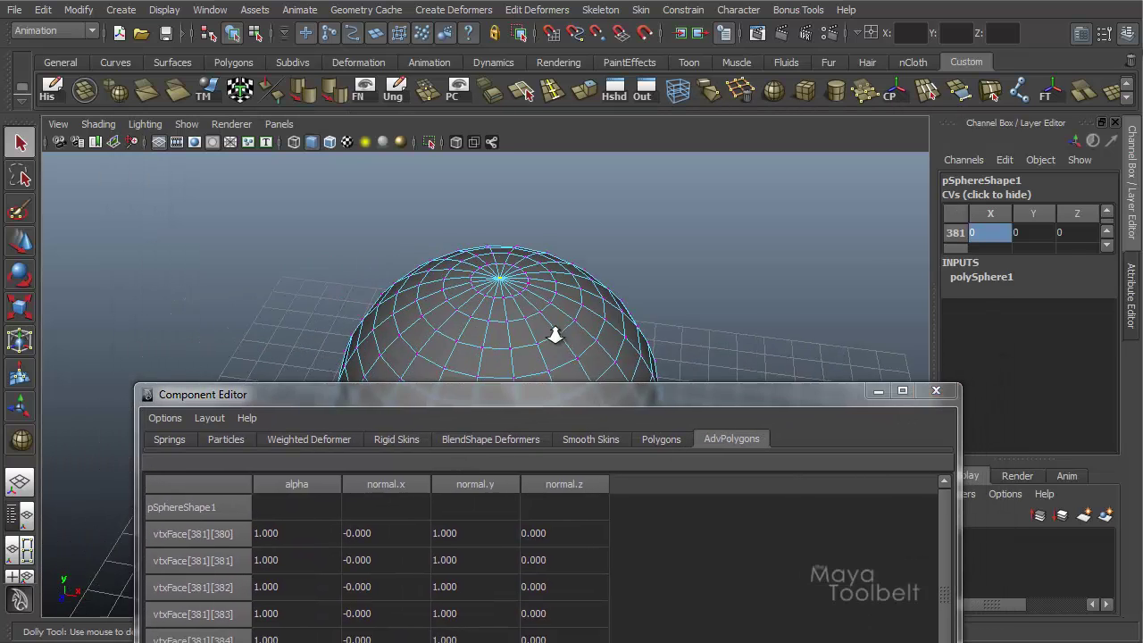
pyautogui.keyDown('alt'); pyautogui.moveTo(615, 276); pyautogui.dragTo(536, 258); pyautogui.keyUp('alt')
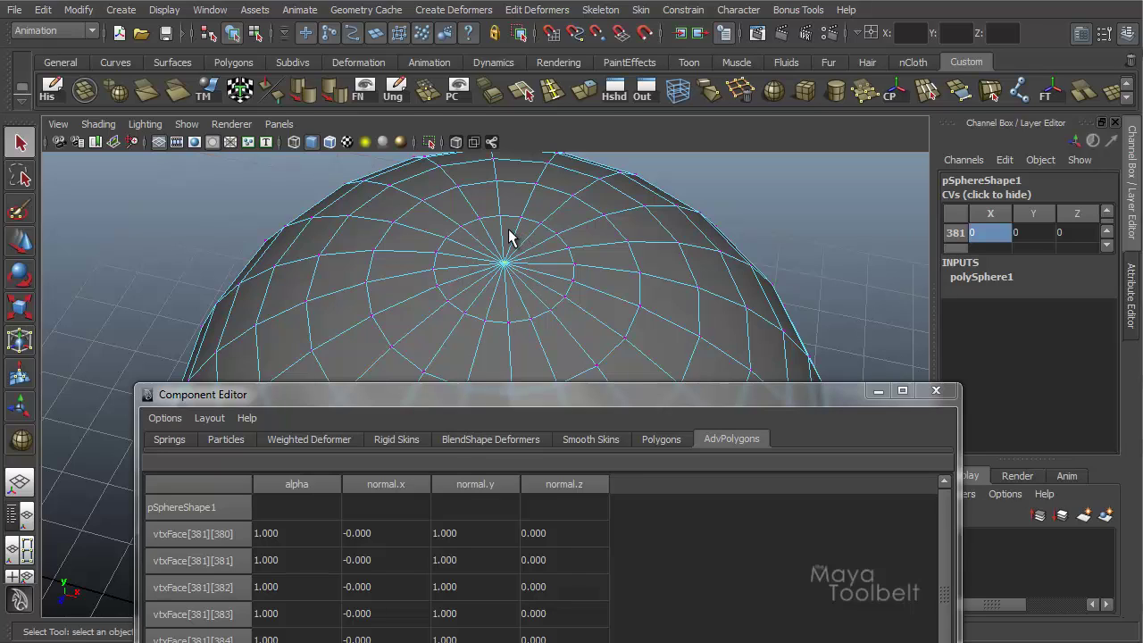
pyautogui.keyDown('alt'); pyautogui.moveTo(745, 307); pyautogui.dragTo(668, 298); pyautogui.keyUp('alt')
pyautogui.press('w')
pyautogui.click(625, 266)
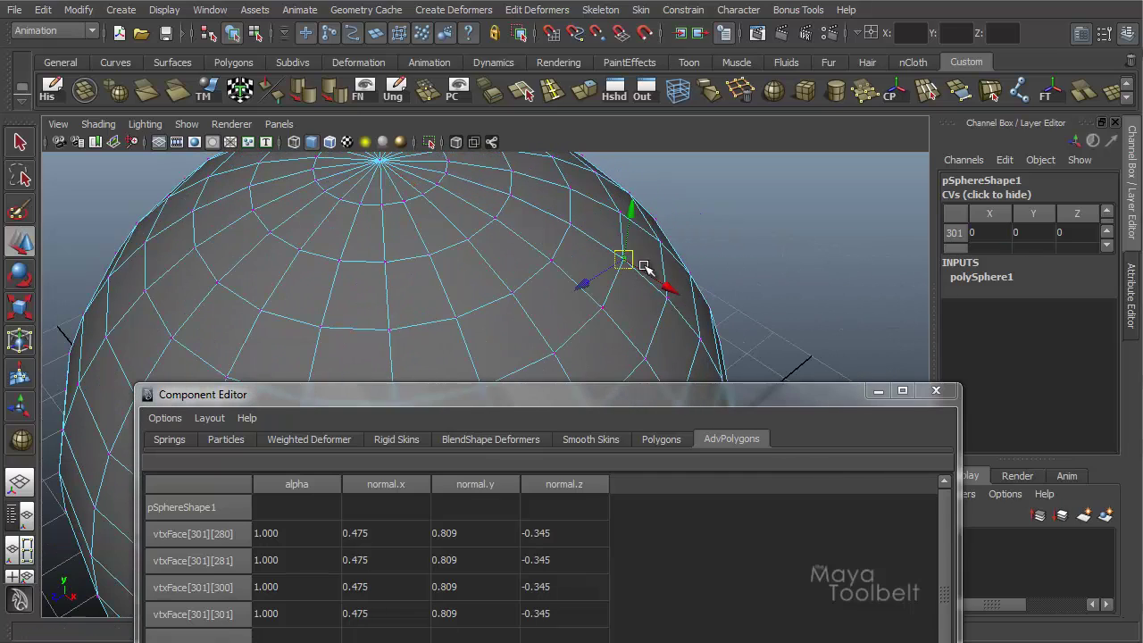
pyautogui.moveTo(573, 303)
pyautogui.keyDown('alt'); pyautogui.mouseDown()
pyautogui.moveTo(484, 280)
pyautogui.moveTo(527, 267)
pyautogui.moveTo(587, 297)
pyautogui.mouseUp(); pyautogui.keyUp('alt')
pyautogui.keyDown('alt'); pyautogui.moveTo(588, 297); pyautogui.dragTo(954, 235, button='right'); pyautogui.keyUp('alt')
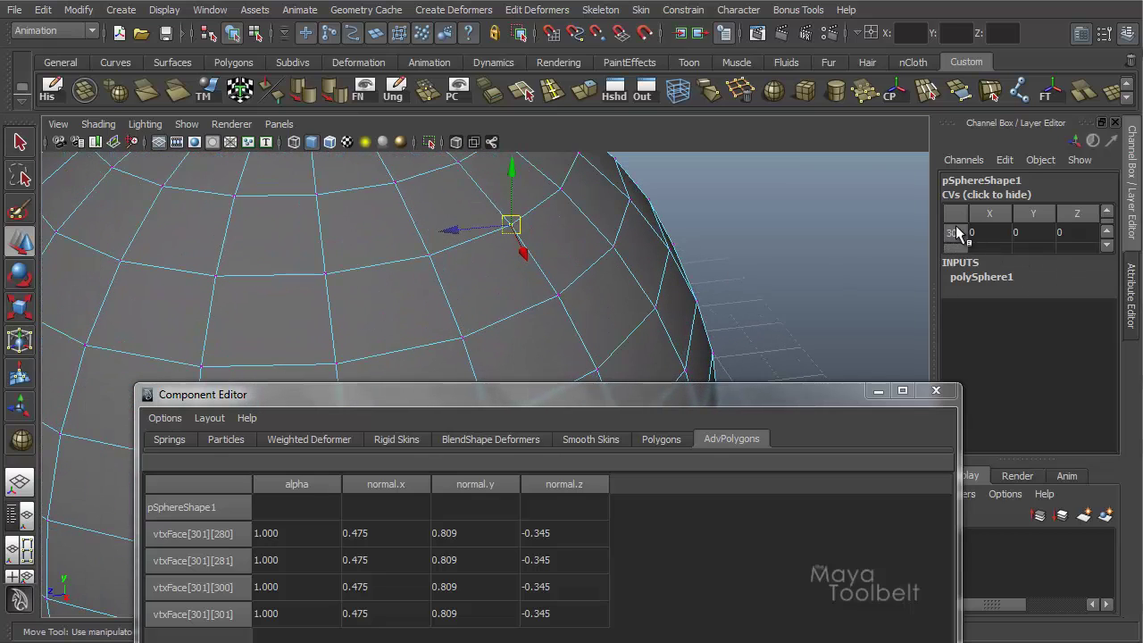
pyautogui.keyDown('alt'); pyautogui.moveTo(581, 223); pyautogui.dragTo(496, 248); pyautogui.keyUp('alt')
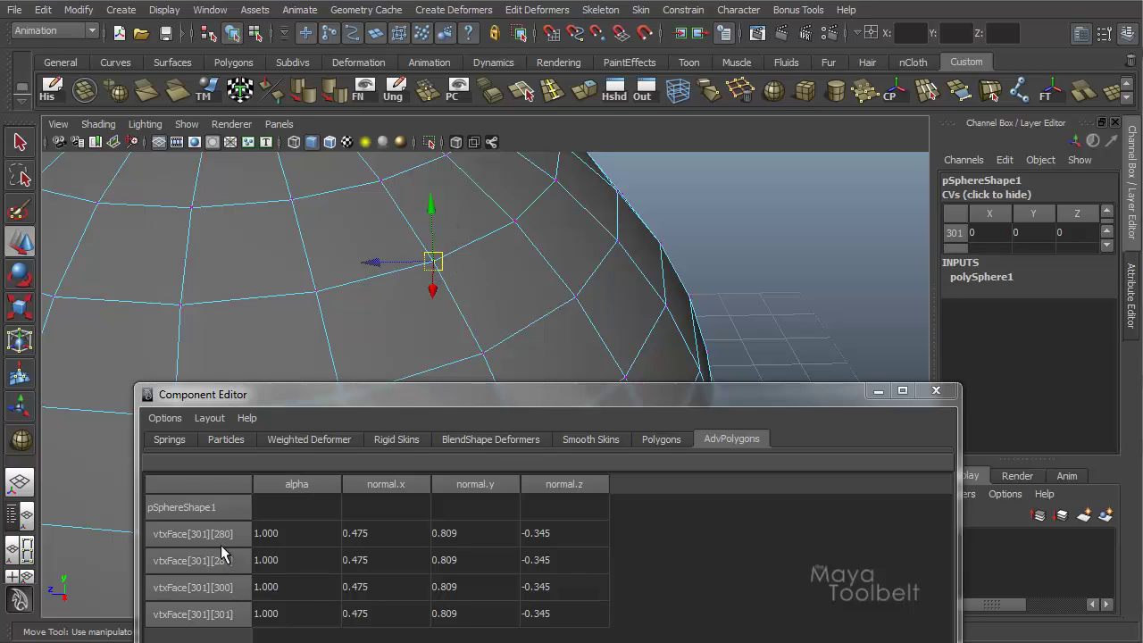
# On AdvPolygons, select vtxFace[301][280] and convert the selection back to vertex 301
pyautogui.click(734, 438)
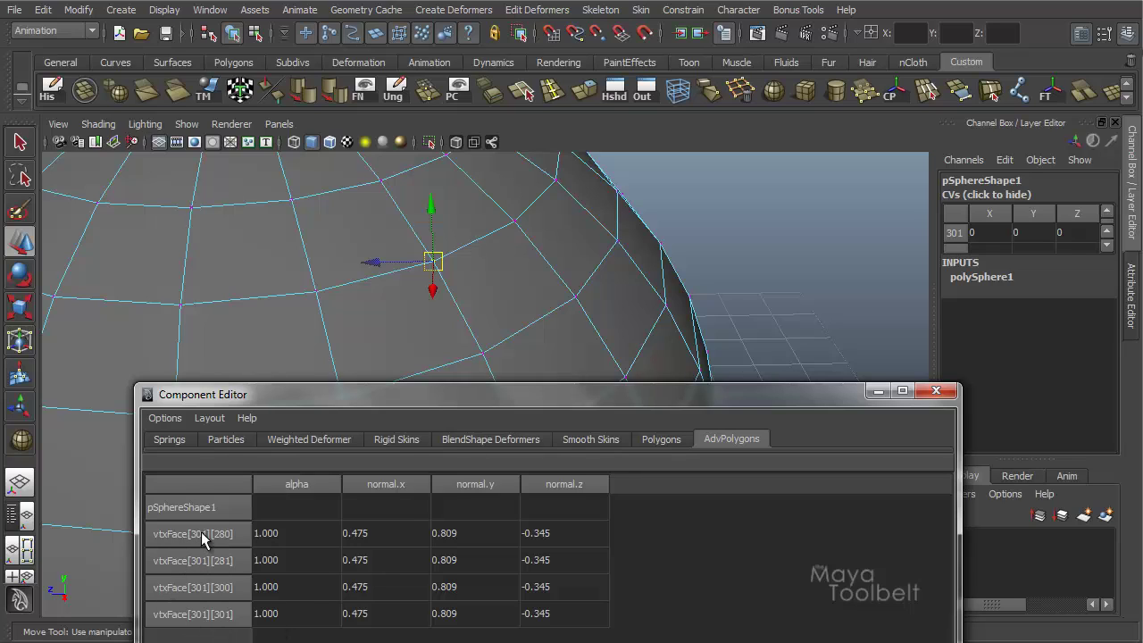
pyautogui.click(226, 542)
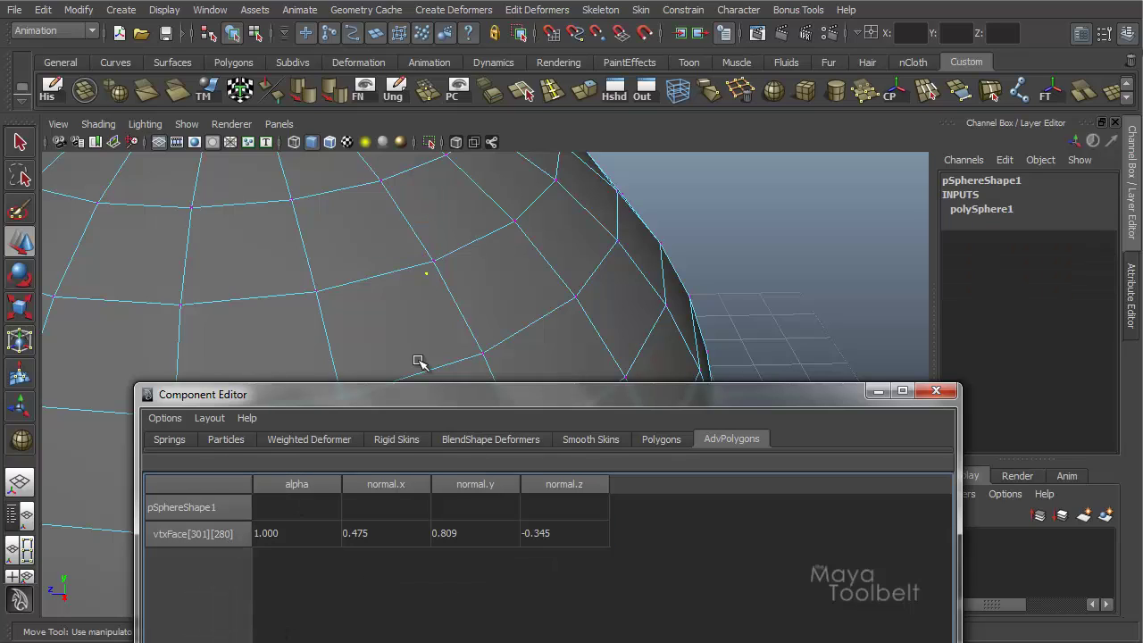
pyautogui.keyDown('alt'); pyautogui.moveTo(567, 271); pyautogui.dragTo(375, 263); pyautogui.keyUp('alt')
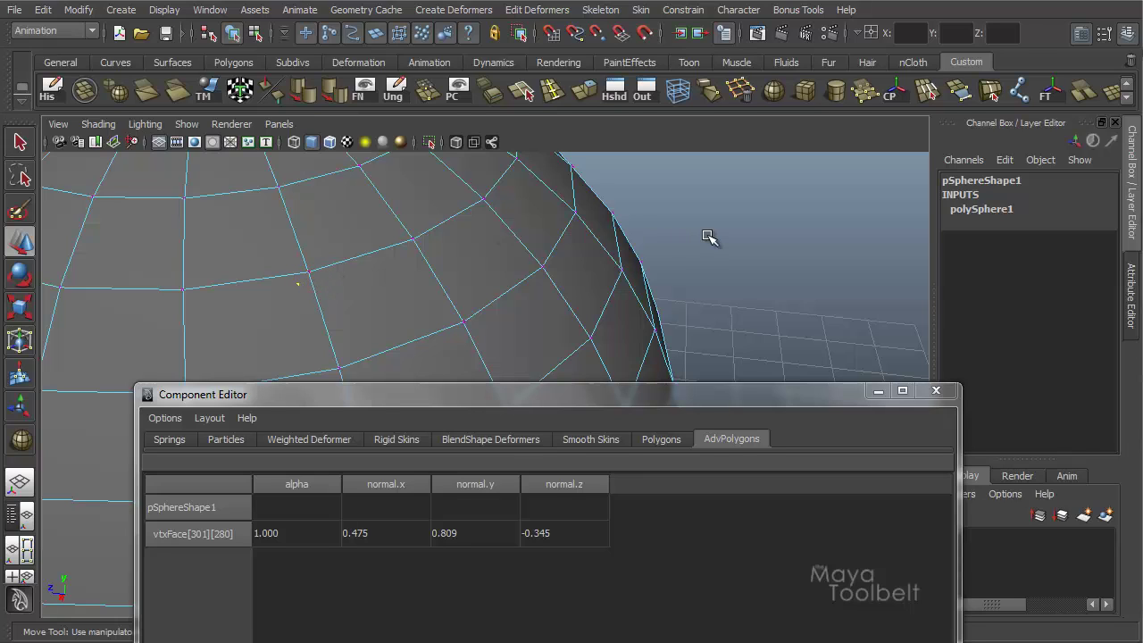
pyautogui.hotkey('ctrl', 'F9')
# Repeat with vtxFace[301][300], then list vtx[301] at 0.818, 7.882 on Polygons
pyautogui.click(216, 586)
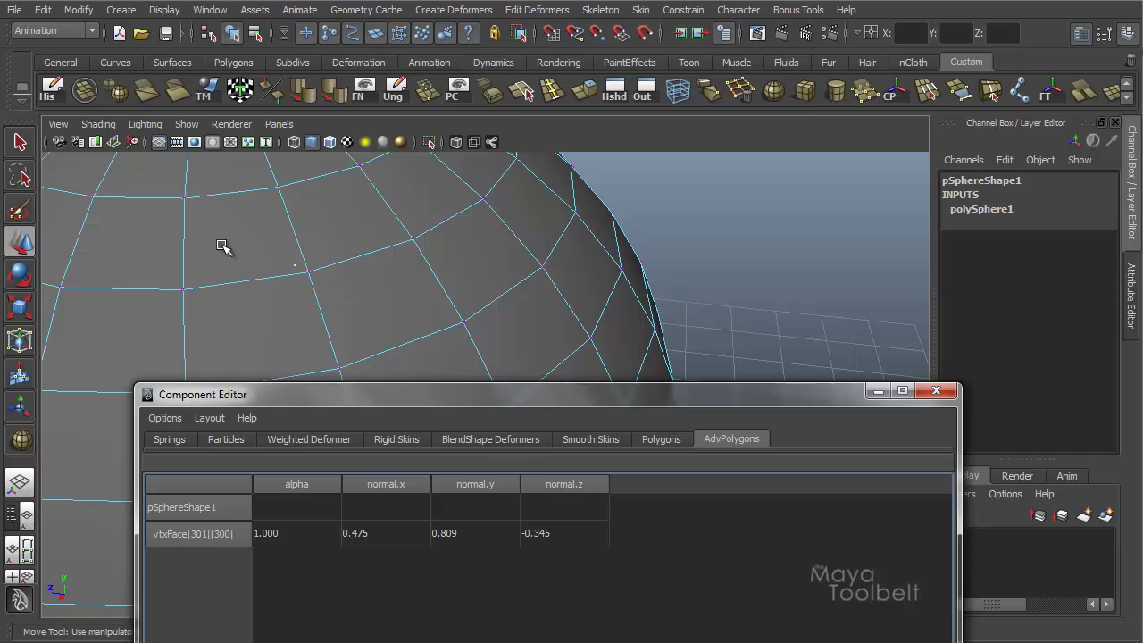
pyautogui.hotkey('ctrl', 'F9')
pyautogui.click(304, 540)
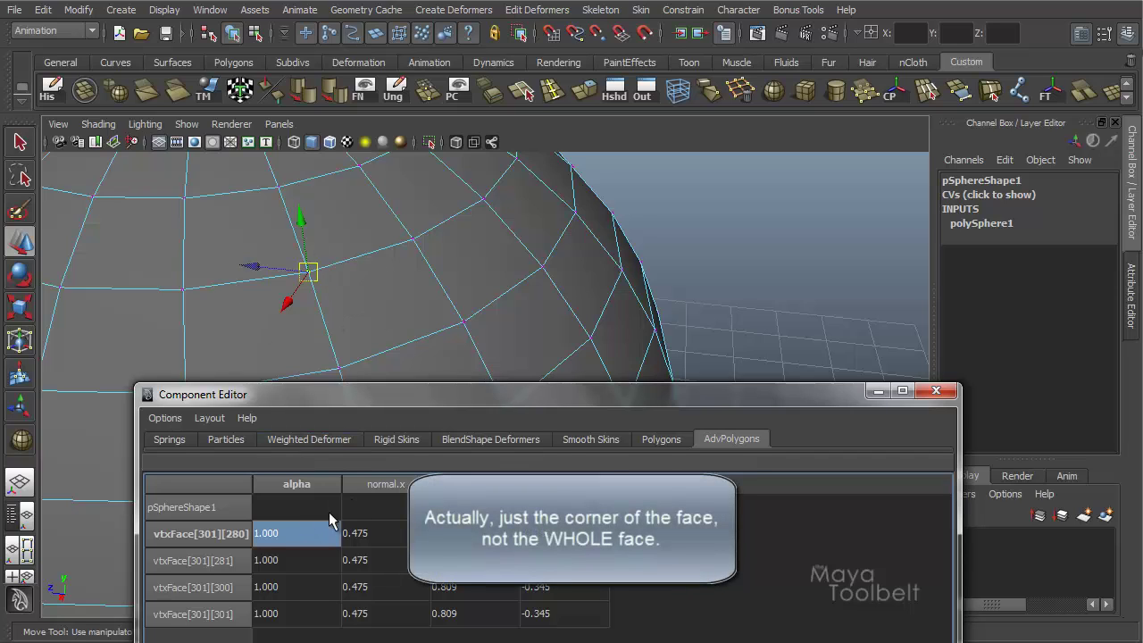
pyautogui.click(661, 439)
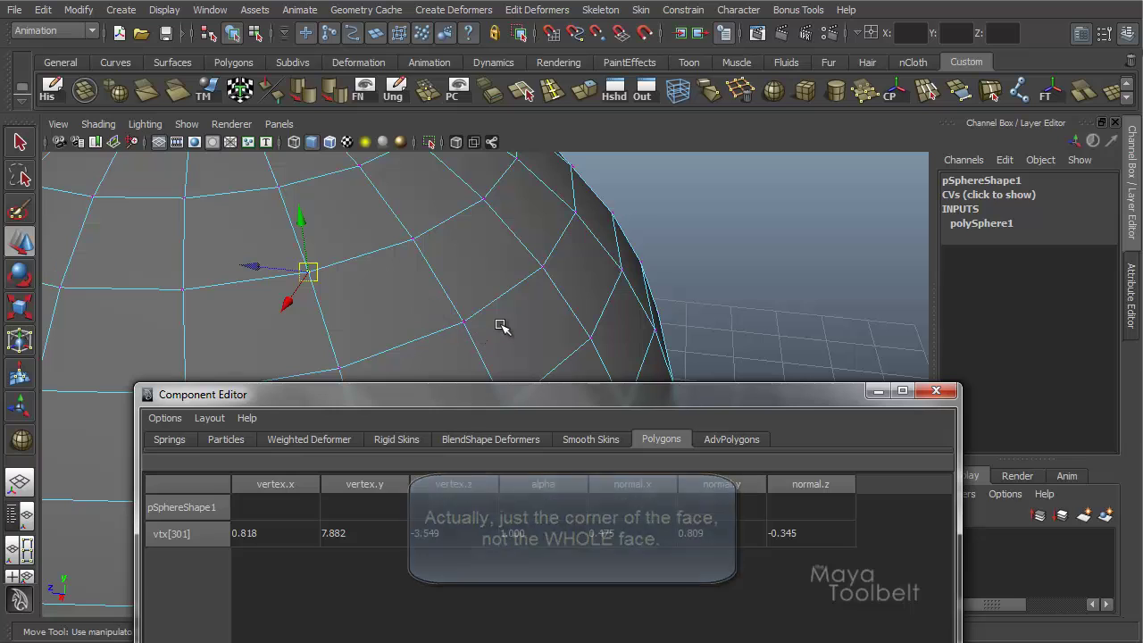
# Browse the Particles, Springs, Rigid Skins, BlendShape Deformers and Smooth Skins tables for vertex 301
pyautogui.moveTo(484, 398); pyautogui.dragTo(477, 116)
pyautogui.click(220, 146)
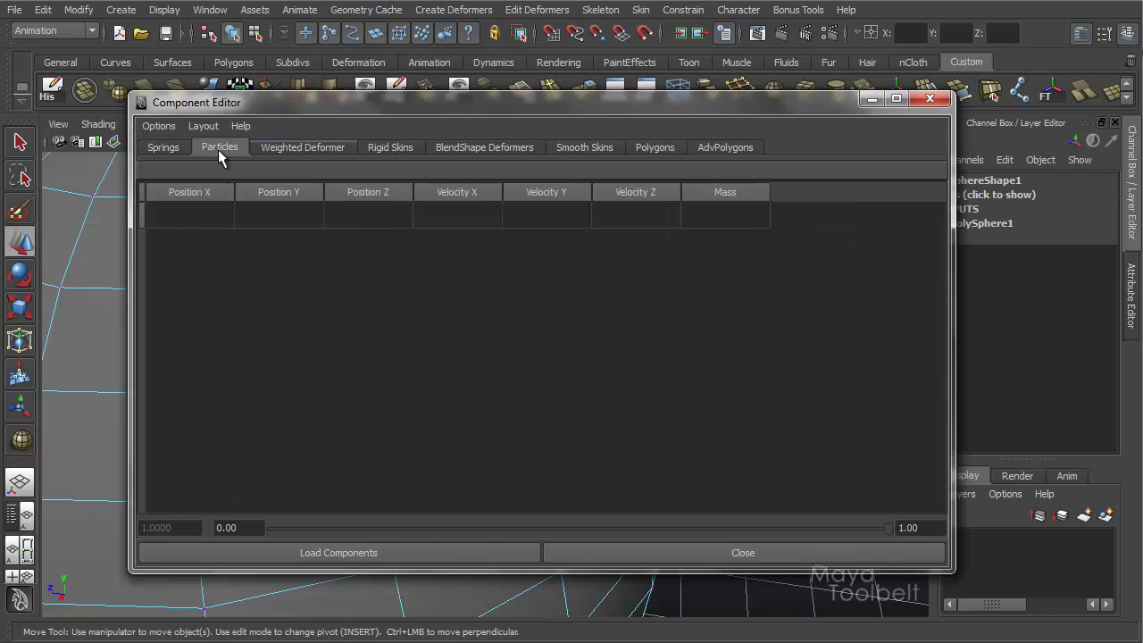
pyautogui.click(177, 149)
pyautogui.click(392, 149)
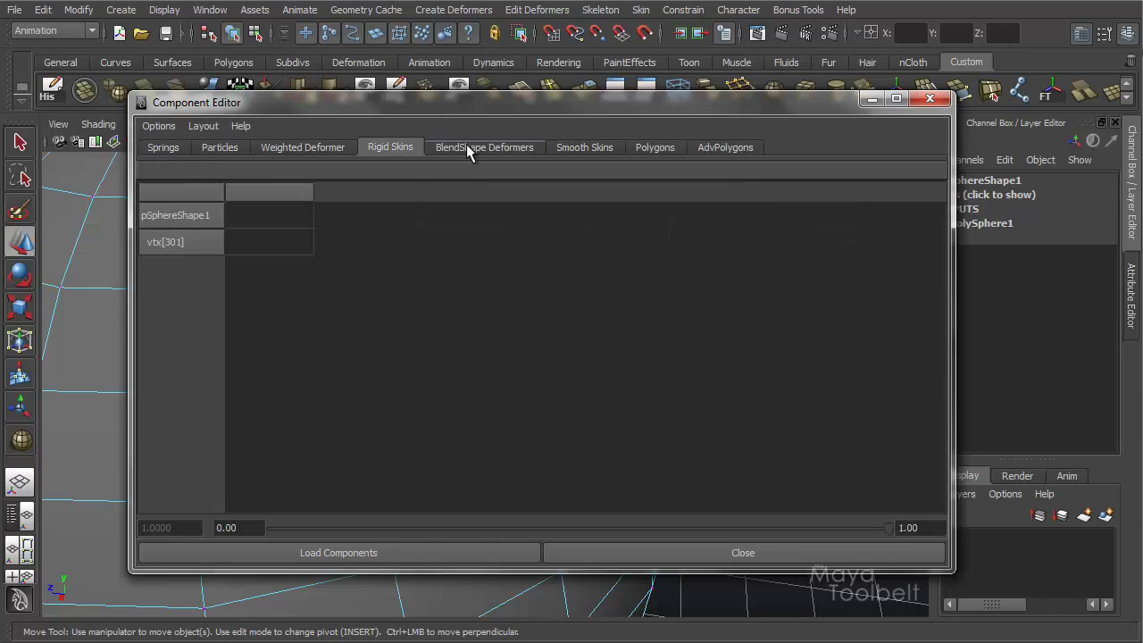
pyautogui.click(474, 148)
pyautogui.click(585, 149)
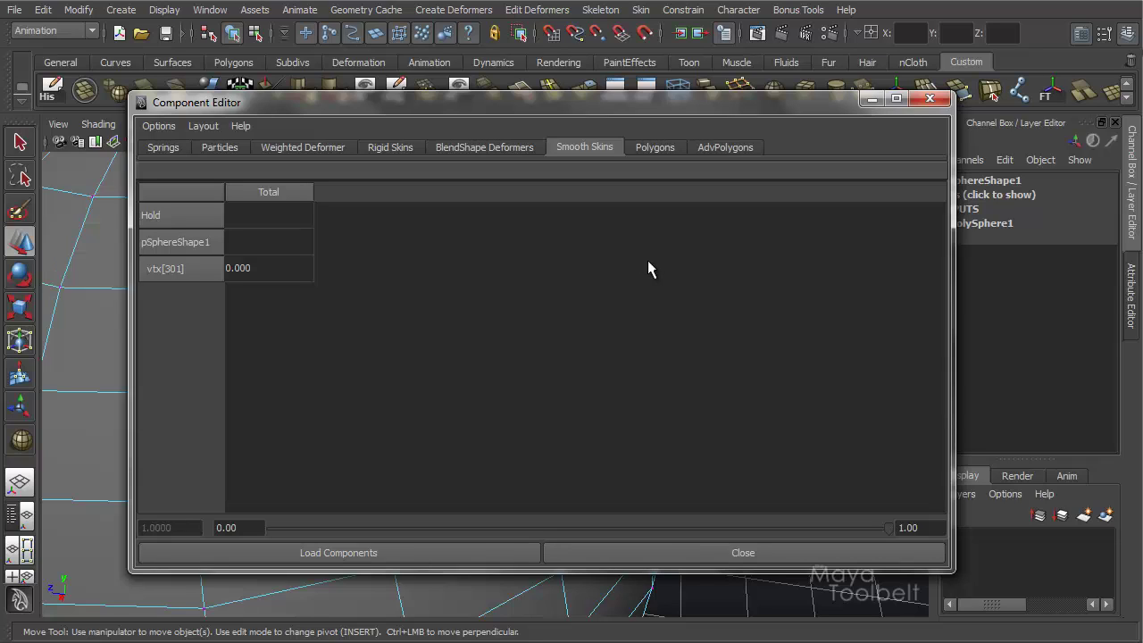
pyautogui.moveTo(577, 111); pyautogui.dragTo(751, 92)
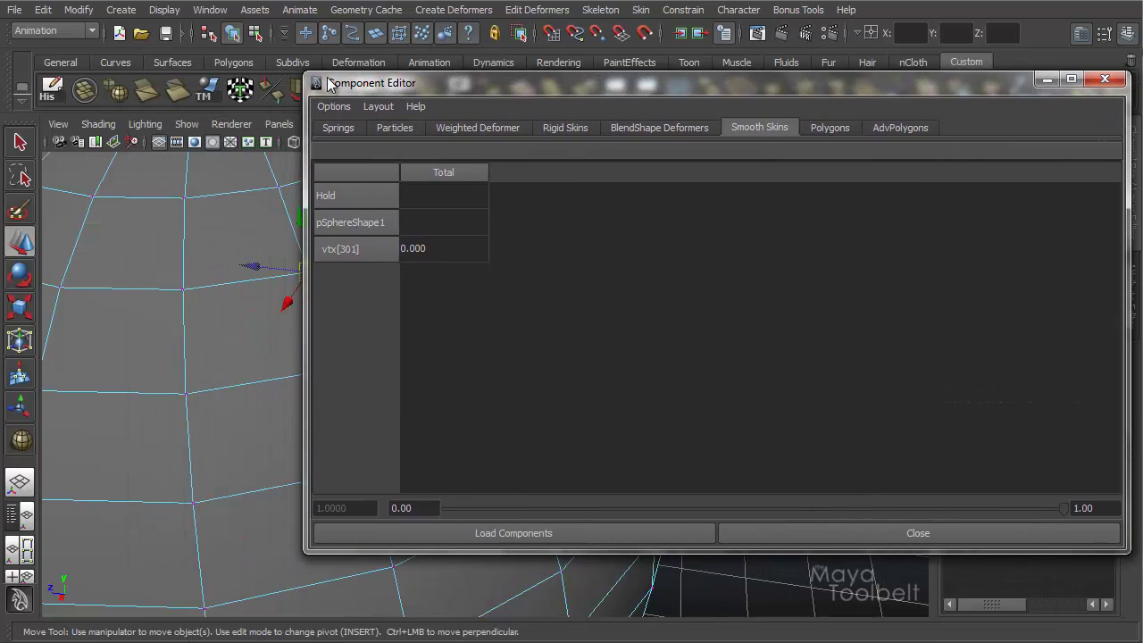
pyautogui.moveTo(300, 70); pyautogui.dragTo(443, 59)
pyautogui.click(833, 122)
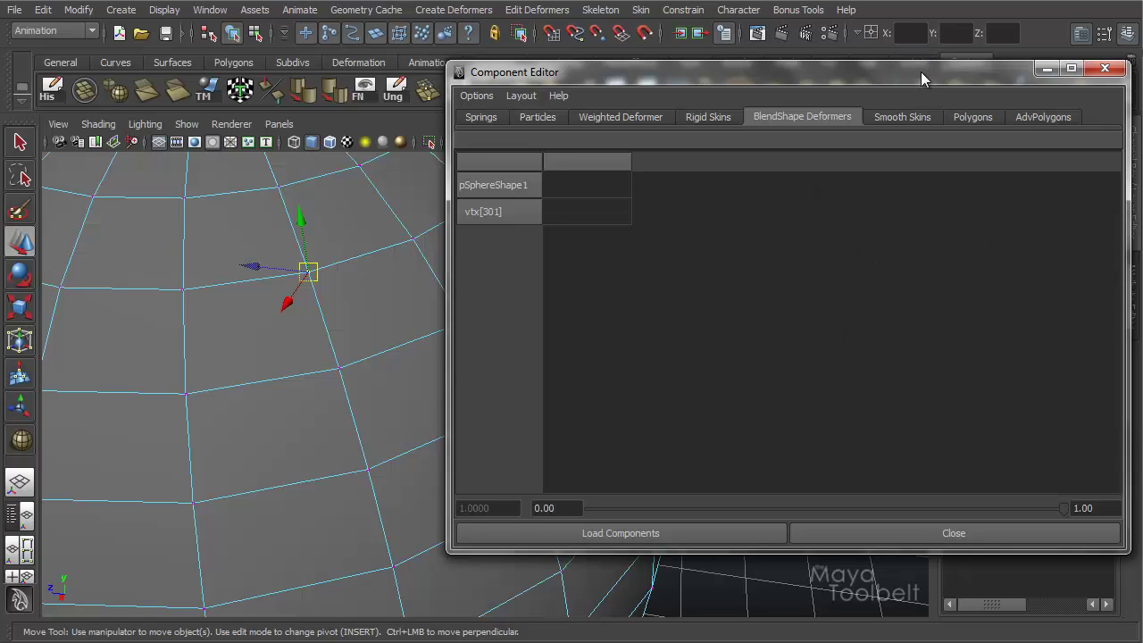
pyautogui.moveTo(921, 73); pyautogui.dragTo(857, 100)
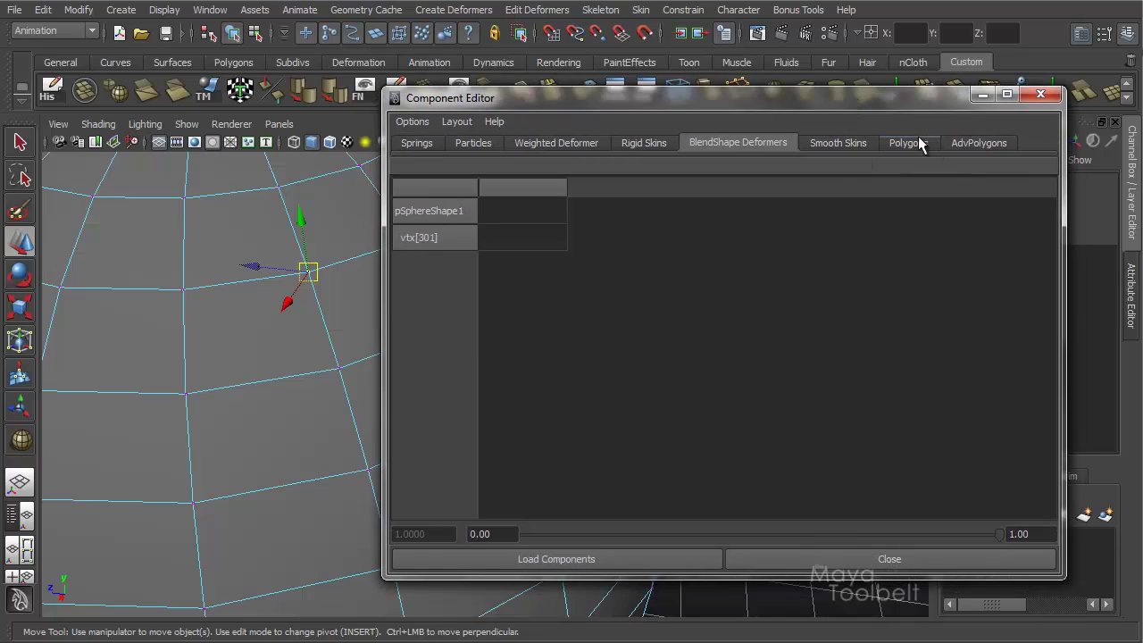
# Minimize the Component Editor, reframe the sphere and show it in wireframe
pyautogui.keyDown('alt'); pyautogui.moveTo(331, 351); pyautogui.dragTo(281, 375, button='right'); pyautogui.keyUp('alt')
pyautogui.keyDown('alt'); pyautogui.moveTo(280, 375); pyautogui.dragTo(178, 365, button='middle'); pyautogui.keyUp('alt')
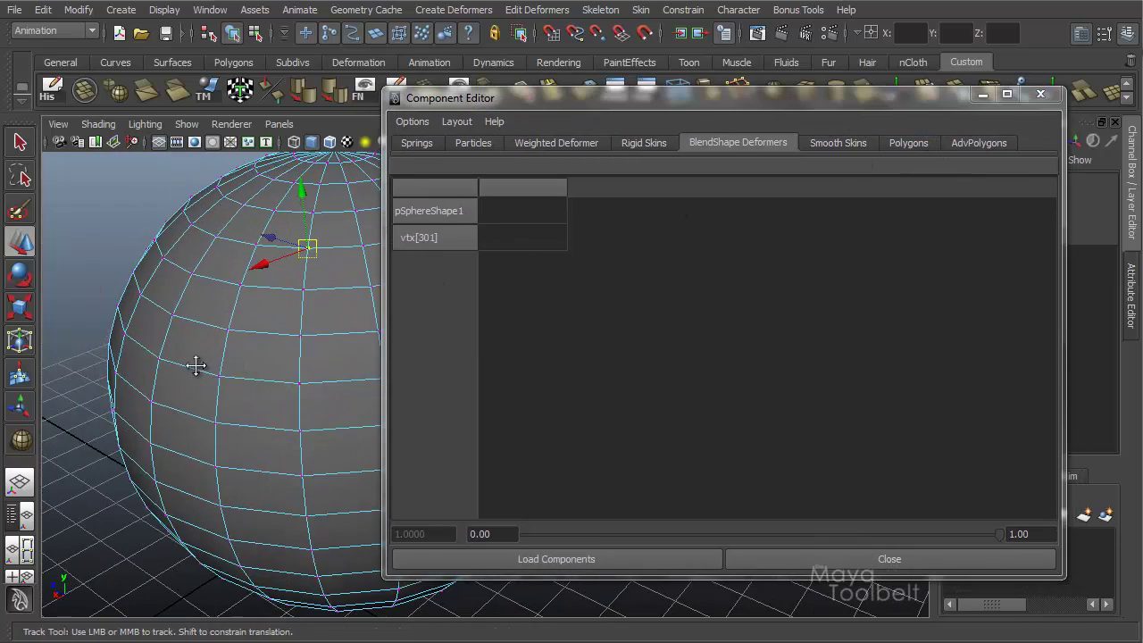
pyautogui.keyDown('alt'); pyautogui.moveTo(178, 365); pyautogui.dragTo(229, 453); pyautogui.keyUp('alt')
pyautogui.keyDown('alt'); pyautogui.moveTo(230, 453); pyautogui.dragTo(331, 400, button='middle'); pyautogui.keyUp('alt')
pyautogui.click(983, 95)
pyautogui.keyDown('alt'); pyautogui.moveTo(439, 365); pyautogui.dragTo(556, 408); pyautogui.keyUp('alt')
pyautogui.press('4')
# Return the sphere to shaded display, frame the selected vertex column and list its positions in the Polygons table
pyautogui.keyDown('alt'); pyautogui.moveTo(556, 408); pyautogui.dragTo(727, 442, button='right'); pyautogui.keyUp('alt')
pyautogui.keyDown('alt'); pyautogui.moveTo(727, 441); pyautogui.dragTo(501, 443); pyautogui.keyUp('alt')
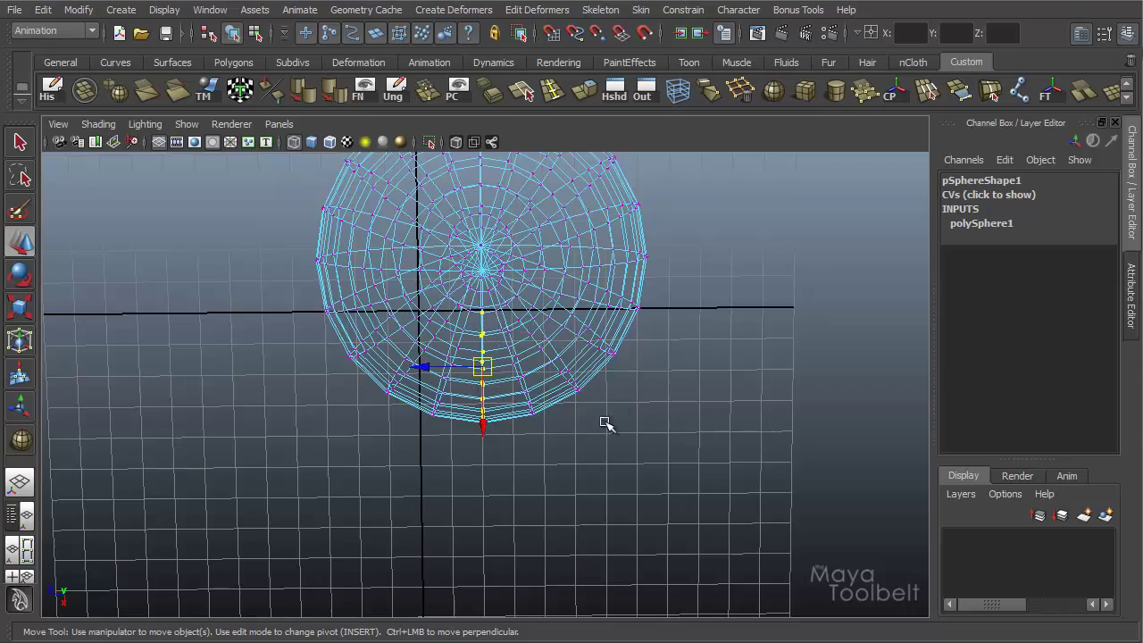
pyautogui.keyDown('alt'); pyautogui.moveTo(607, 426); pyautogui.dragTo(465, 282); pyautogui.keyUp('alt')
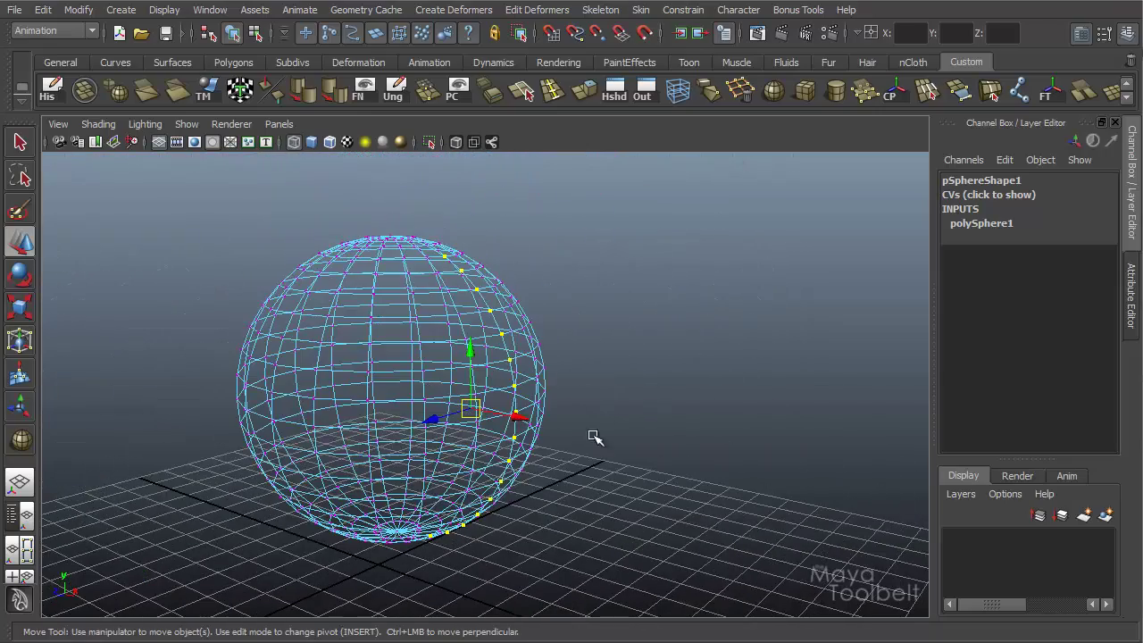
pyautogui.moveTo(595, 412)
pyautogui.keyDown('alt'); pyautogui.mouseDown()
pyautogui.moveTo(622, 396)
pyautogui.moveTo(523, 414)
pyautogui.moveTo(563, 416)
pyautogui.mouseUp(); pyautogui.keyUp('alt')
pyautogui.press('5')
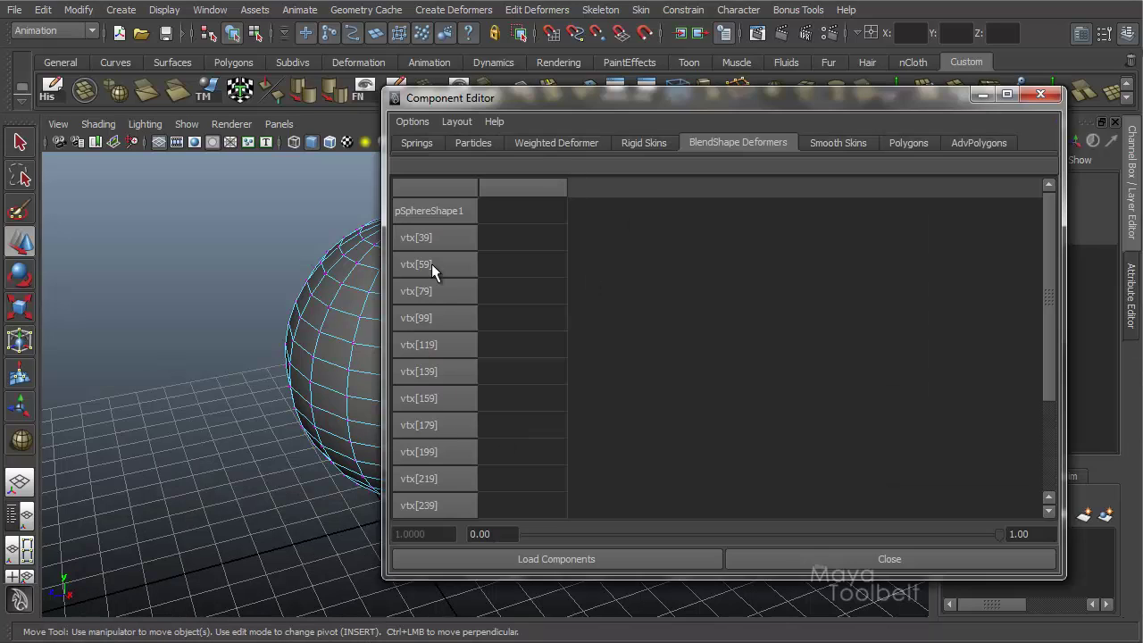
pyautogui.press('f')
pyautogui.click(909, 143)
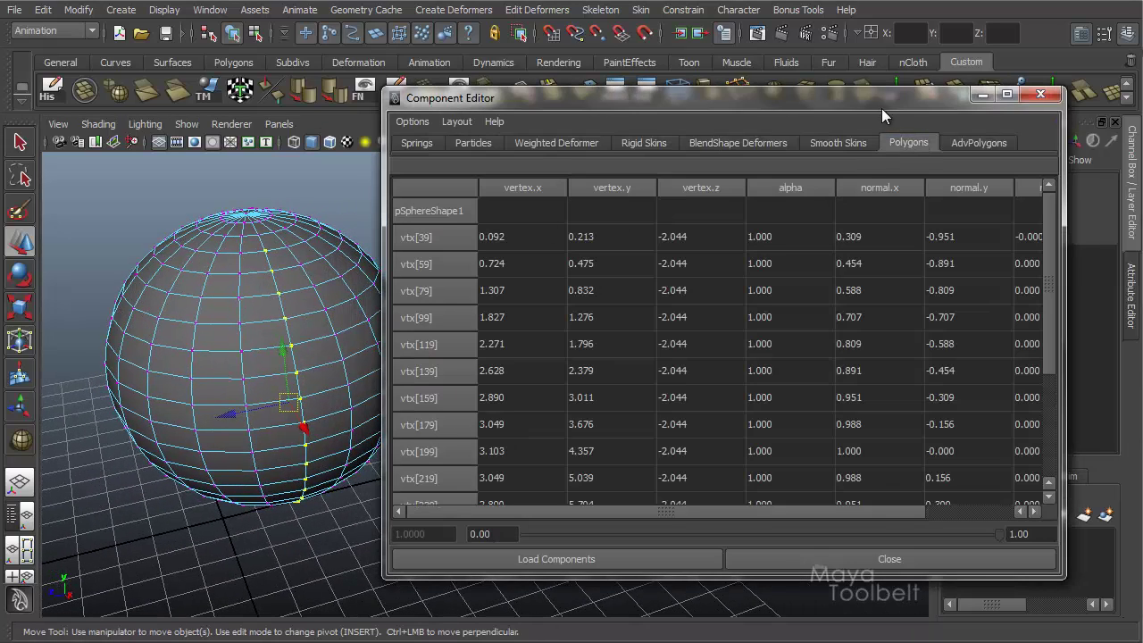
pyautogui.moveTo(874, 101); pyautogui.dragTo(901, 67)
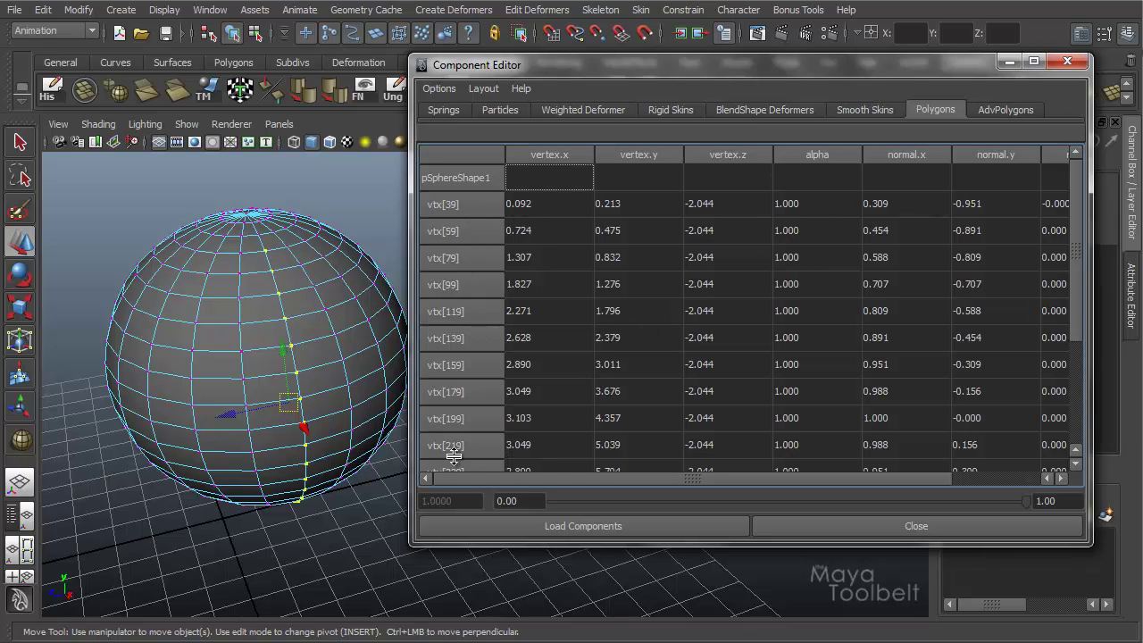
# Orbit the viewport to look down on the sphere from above
pyautogui.keyDown('alt'); pyautogui.moveTo(334, 377); pyautogui.dragTo(296, 375); pyautogui.keyUp('alt')
pyautogui.keyDown('alt'); pyautogui.moveTo(296, 375); pyautogui.dragTo(323, 308, button='middle'); pyautogui.keyUp('alt')
pyautogui.keyDown('alt'); pyautogui.moveTo(324, 308); pyautogui.dragTo(370, 301, button='right'); pyautogui.keyUp('alt')
pyautogui.moveTo(369, 301)
pyautogui.keyDown('alt'); pyautogui.mouseDown()
pyautogui.moveTo(403, 237)
pyautogui.moveTo(365, 289)
pyautogui.mouseUp(); pyautogui.keyUp('alt')
pyautogui.keyDown('alt'); pyautogui.moveTo(365, 288); pyautogui.dragTo(286, 281, button='middle'); pyautogui.keyUp('alt')
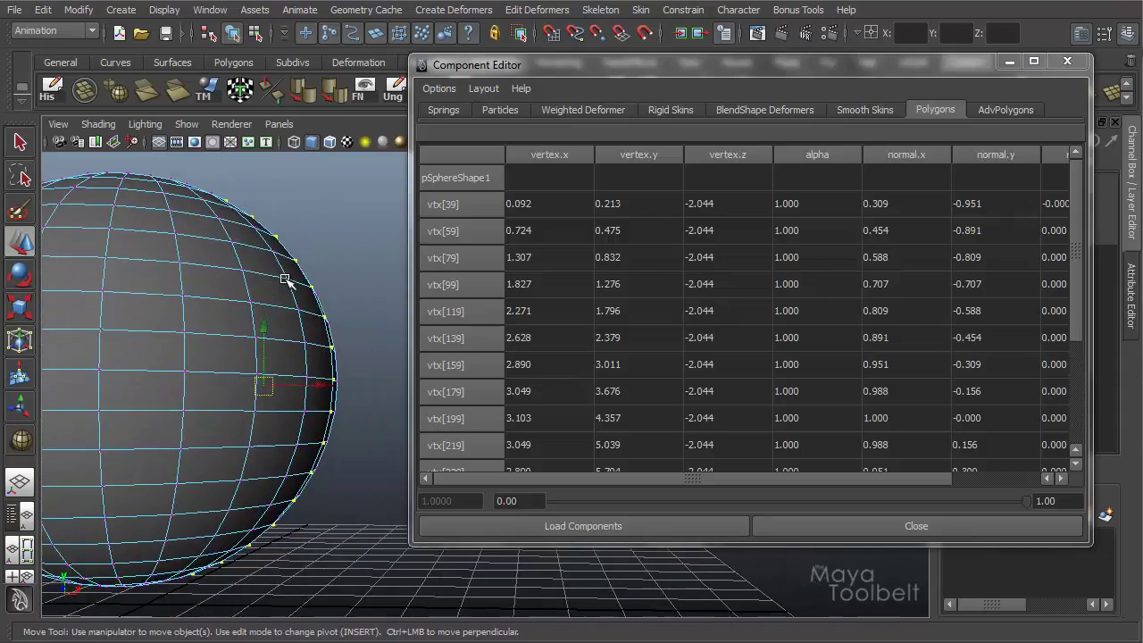
pyautogui.keyDown('alt'); pyautogui.moveTo(286, 281); pyautogui.dragTo(298, 309); pyautogui.keyUp('alt')
pyautogui.keyDown('alt'); pyautogui.moveTo(376, 488); pyautogui.dragTo(355, 505); pyautogui.keyUp('alt')
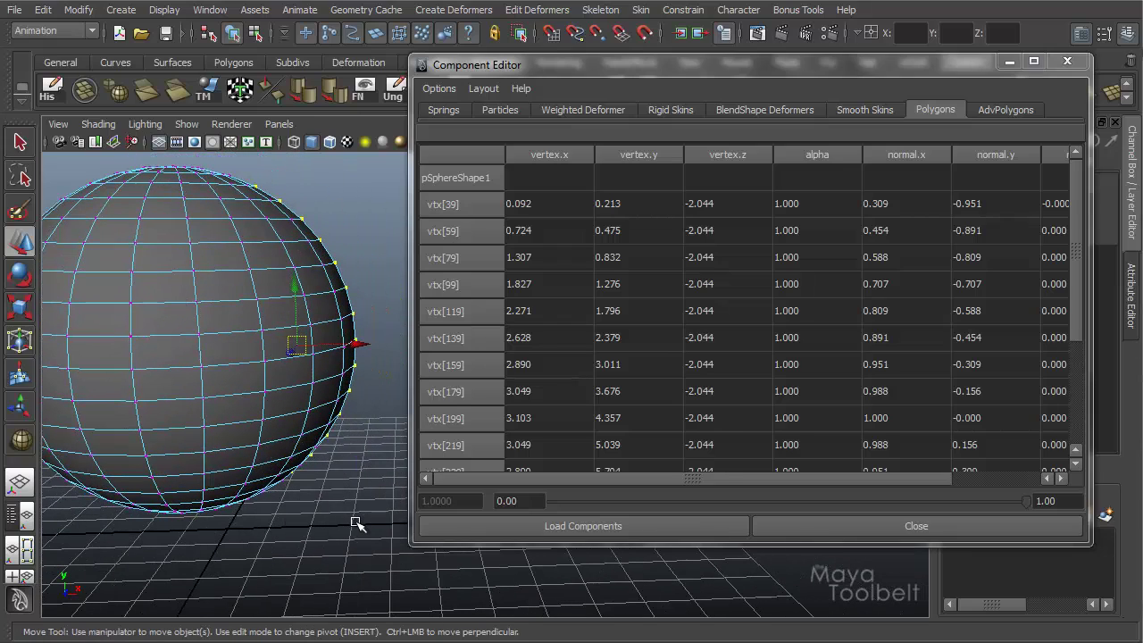
pyautogui.keyDown('alt'); pyautogui.moveTo(393, 317); pyautogui.dragTo(340, 534); pyautogui.keyUp('alt')
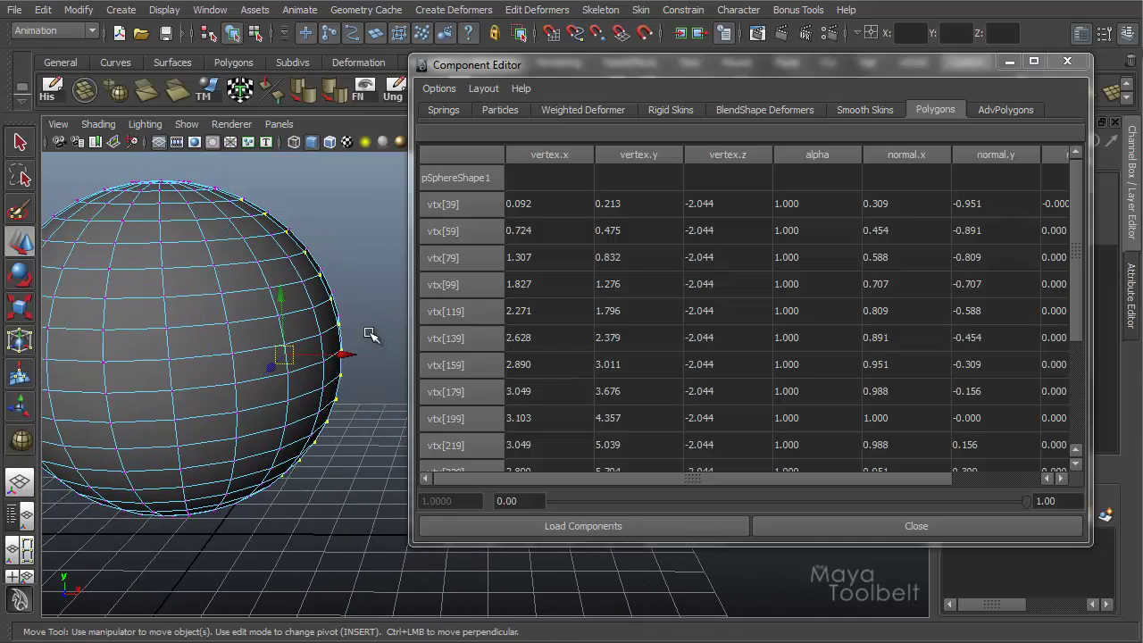
pyautogui.keyDown('alt'); pyautogui.moveTo(371, 334); pyautogui.dragTo(358, 370); pyautogui.keyUp('alt')
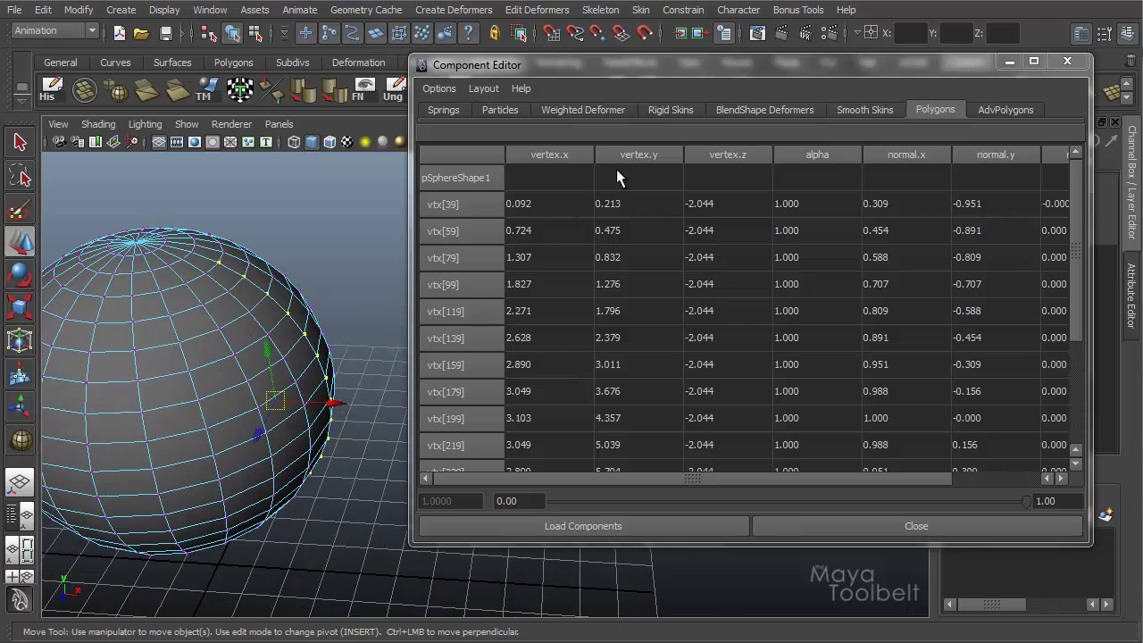
# Set vertex.x to 4 for every listed vertex and inspect the flattened side
pyautogui.click(556, 157)
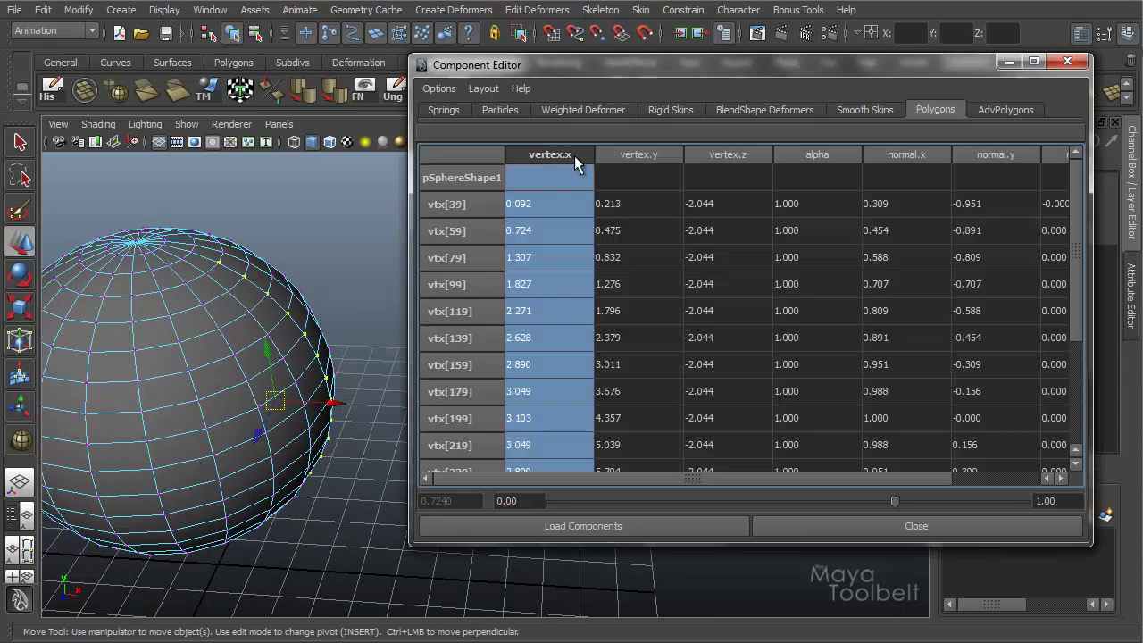
pyautogui.click(550, 176)
pyautogui.write('4')
pyautogui.press('Return')
pyautogui.keyDown('alt'); pyautogui.moveTo(349, 281); pyautogui.dragTo(358, 224); pyautogui.keyUp('alt')
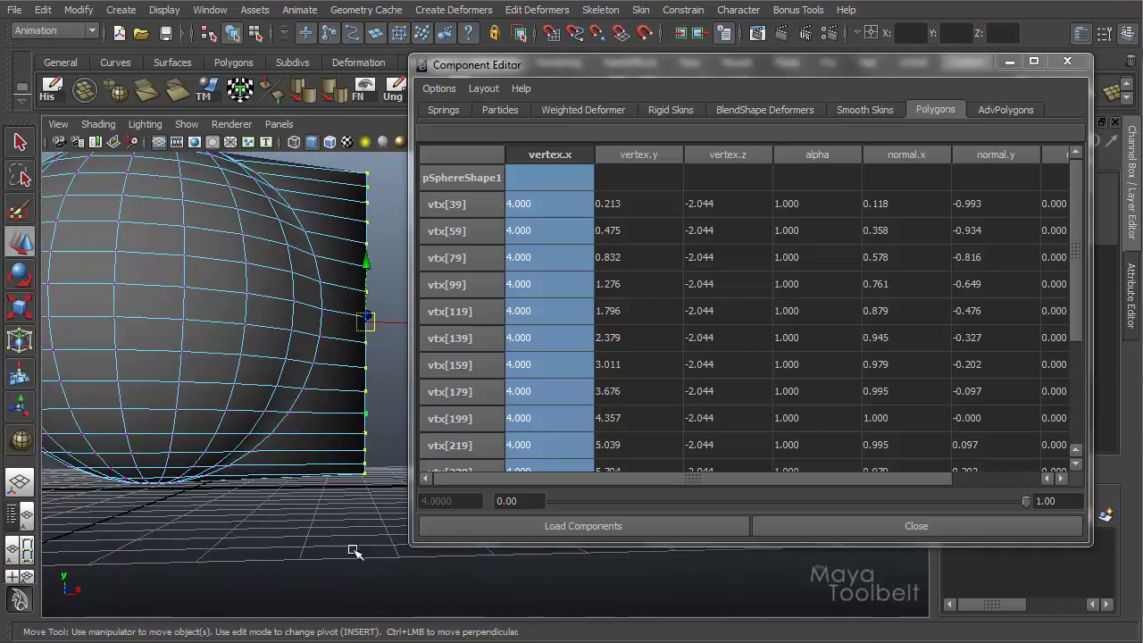
pyautogui.keyDown('alt'); pyautogui.moveTo(319, 370); pyautogui.dragTo(295, 288); pyautogui.keyUp('alt')
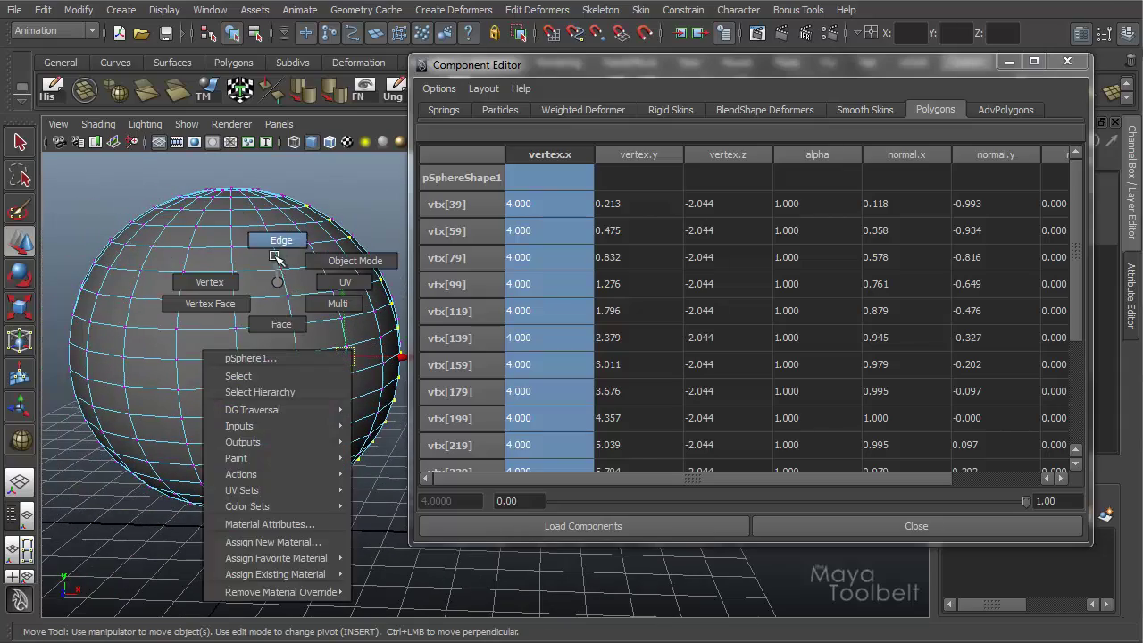
# Select the upper ring vtx[260]–vtx[269] and set its vertex.y to 10, forming a tall rim
pyautogui.click(247, 249)
pyautogui.keyDown('shift'); pyautogui.doubleClick(255, 247); pyautogui.keyUp('shift')
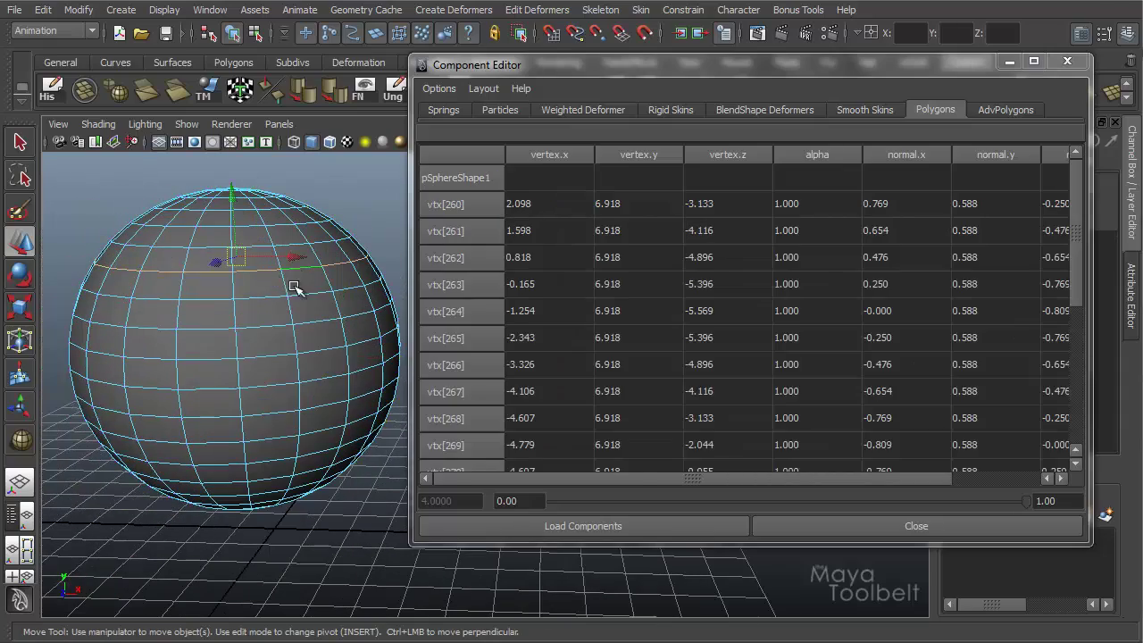
pyautogui.keyDown('alt'); pyautogui.moveTo(296, 286); pyautogui.dragTo(563, 208); pyautogui.keyUp('alt')
pyautogui.click(654, 156)
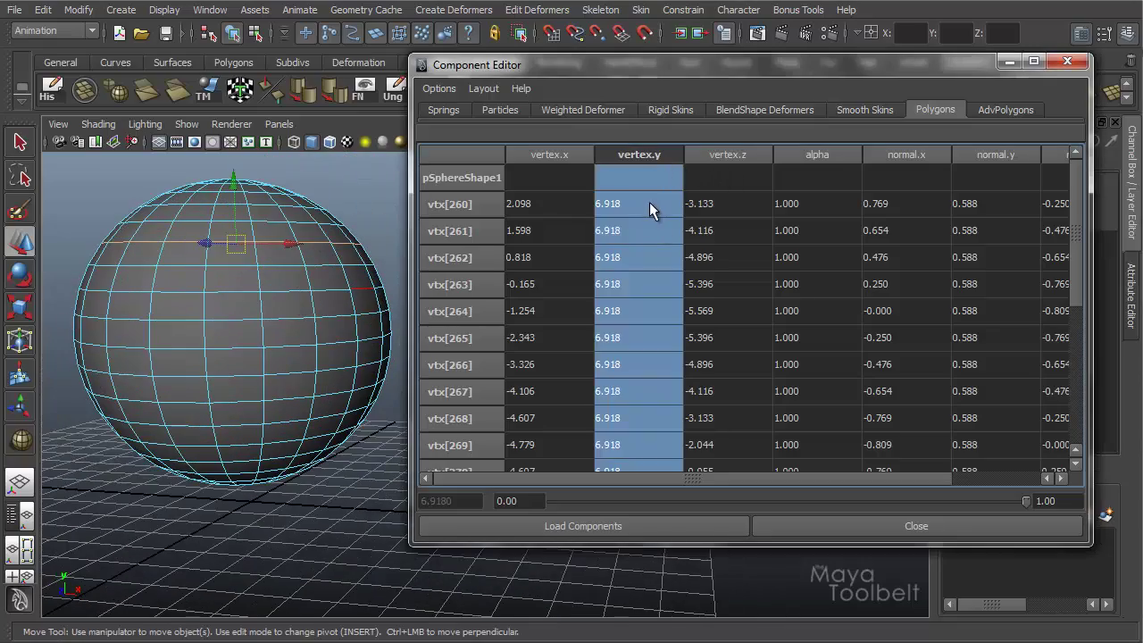
pyautogui.write('10')
pyautogui.press('Return')
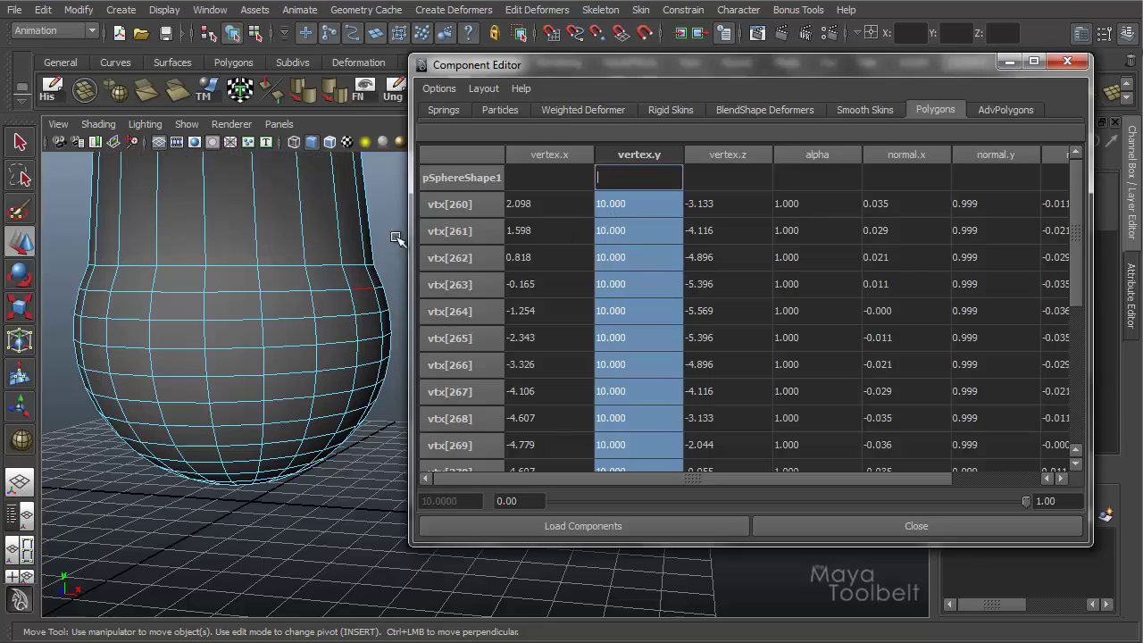
pyautogui.keyDown('alt'); pyautogui.moveTo(332, 255); pyautogui.dragTo(272, 308); pyautogui.keyUp('alt')
pyautogui.keyDown('alt'); pyautogui.moveTo(273, 308); pyautogui.dragTo(332, 311, button='right'); pyautogui.keyUp('alt')
pyautogui.moveTo(323, 342)
pyautogui.keyDown('alt'); pyautogui.mouseDown()
pyautogui.moveTo(378, 343)
pyautogui.moveTo(324, 298)
pyautogui.moveTo(333, 379)
pyautogui.moveTo(329, 343)
pyautogui.mouseUp(); pyautogui.keyUp('alt')
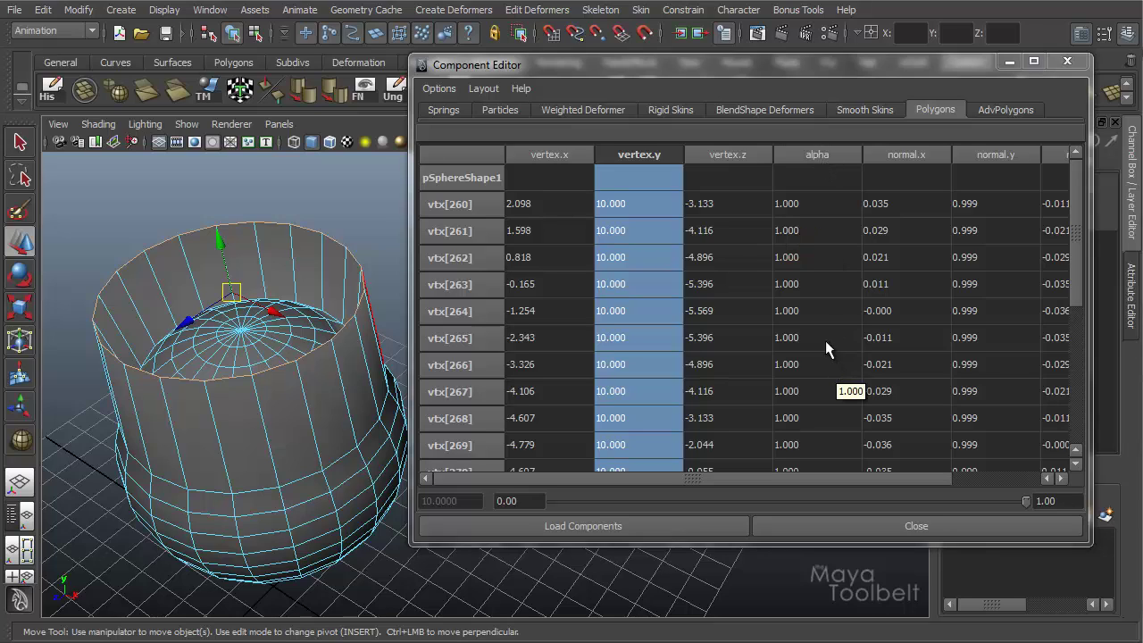
# Undo the ring's height change and try out column and row selections in the table
pyautogui.click(817, 237)
pyautogui.press('Down')
pyautogui.press('Down')
pyautogui.press('Down')
pyautogui.press('Down')
pyautogui.press('Down')
pyautogui.press('Down')
pyautogui.press('Down')
pyautogui.hotkey('shift', 'Down')
pyautogui.click(823, 156)
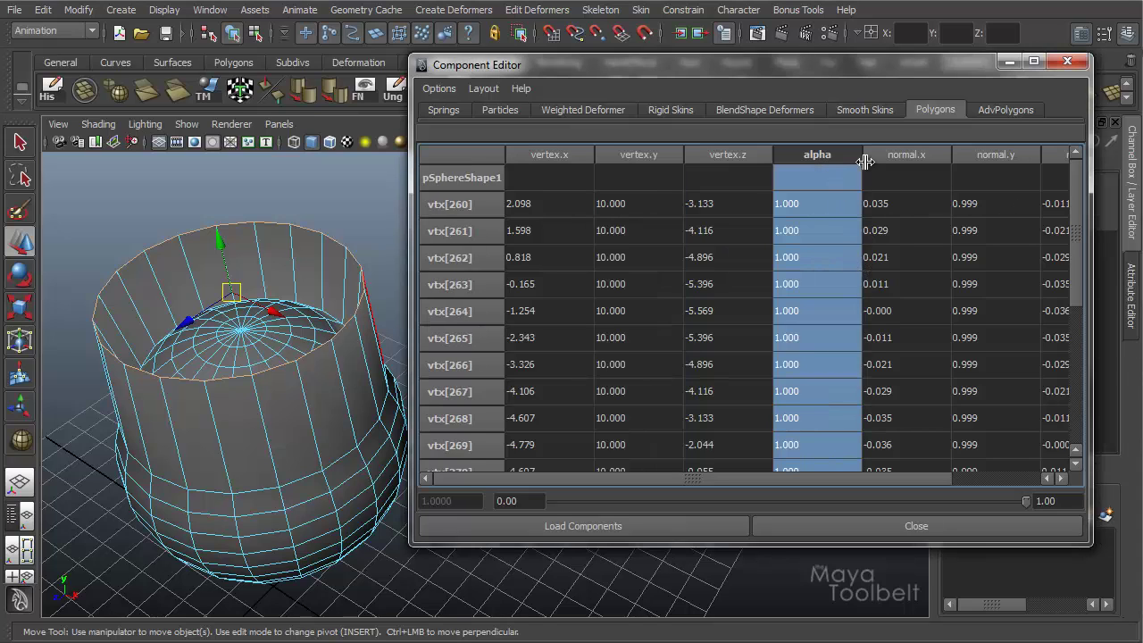
pyautogui.click(458, 236)
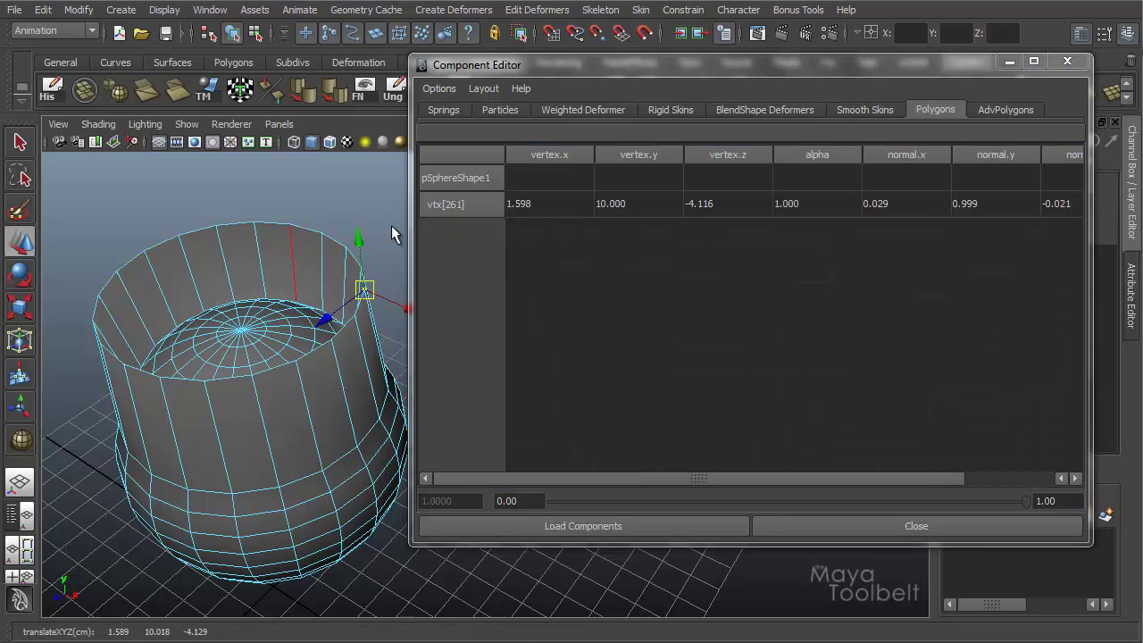
pyautogui.hotkey('ctrl', 'z')
pyautogui.click(573, 154)
pyautogui.click(639, 153)
pyautogui.click(723, 153)
pyautogui.click(815, 159)
pyautogui.click(897, 152)
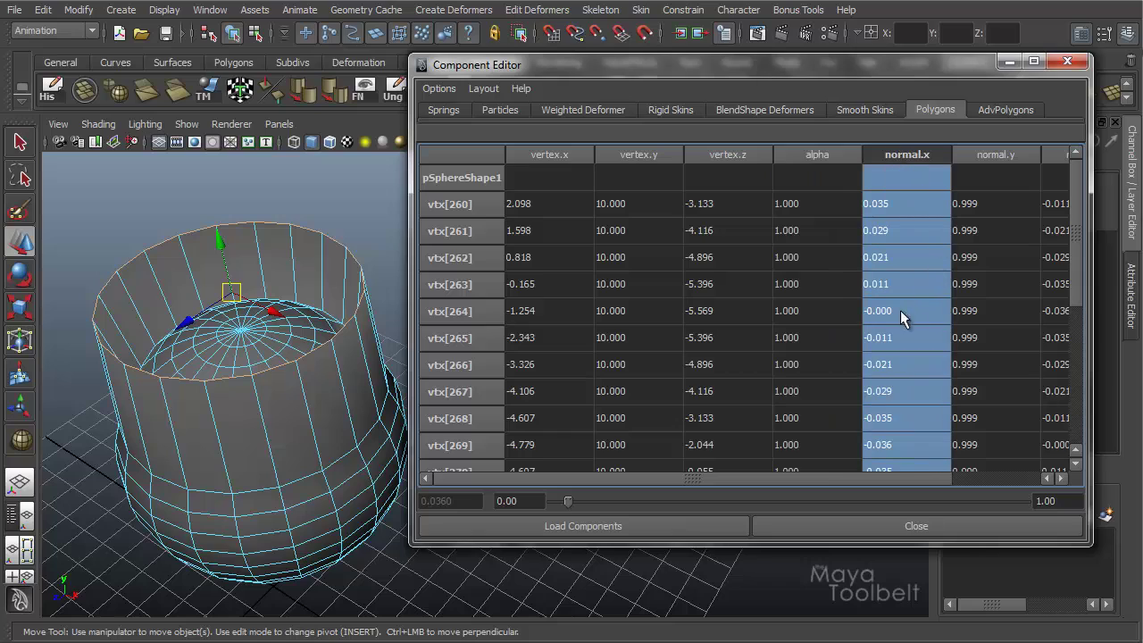
pyautogui.keyDown('ctrl'); pyautogui.moveTo(908, 309); pyautogui.dragTo(911, 207); pyautogui.keyUp('ctrl')
pyautogui.keyDown('ctrl'); pyautogui.click(911, 206); pyautogui.keyUp('ctrl')
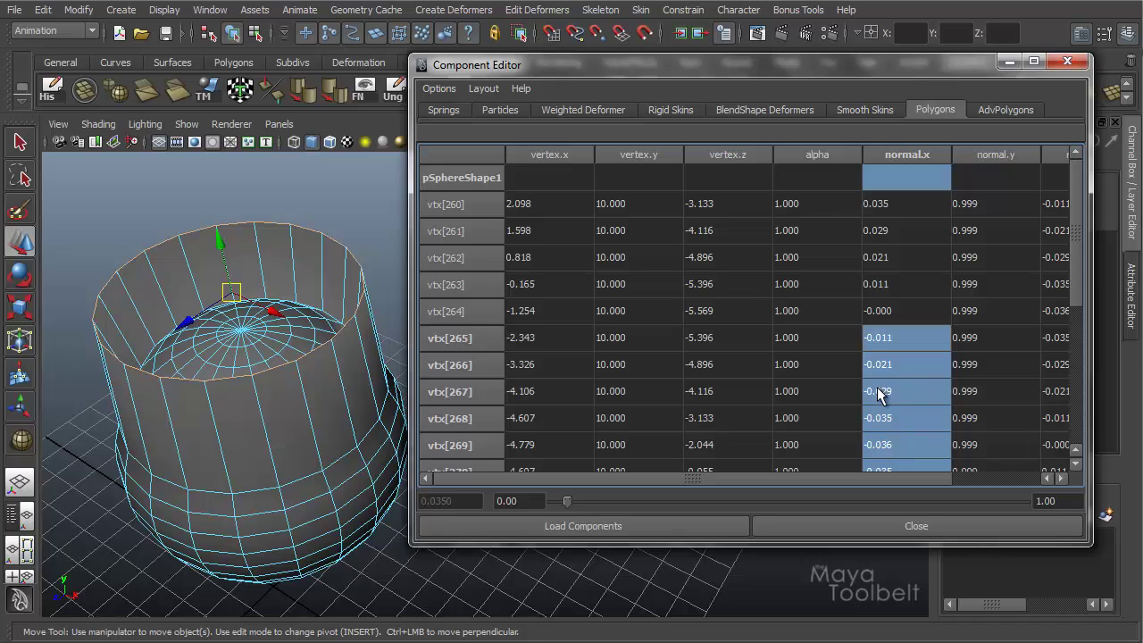
# Set vertex.y to 5 for vtx[264]–vtx[269] only, excluding vtx[260]–vtx[263], creating a step
pyautogui.click(647, 159)
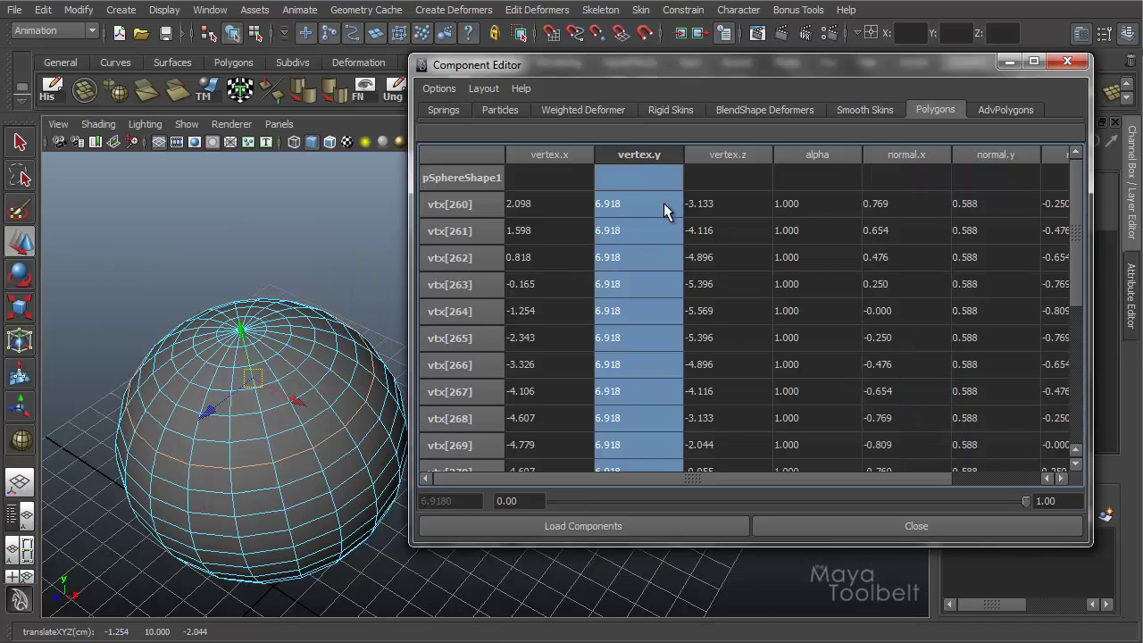
pyautogui.keyDown('ctrl'); pyautogui.moveTo(662, 202); pyautogui.dragTo(662, 291); pyautogui.keyUp('ctrl')
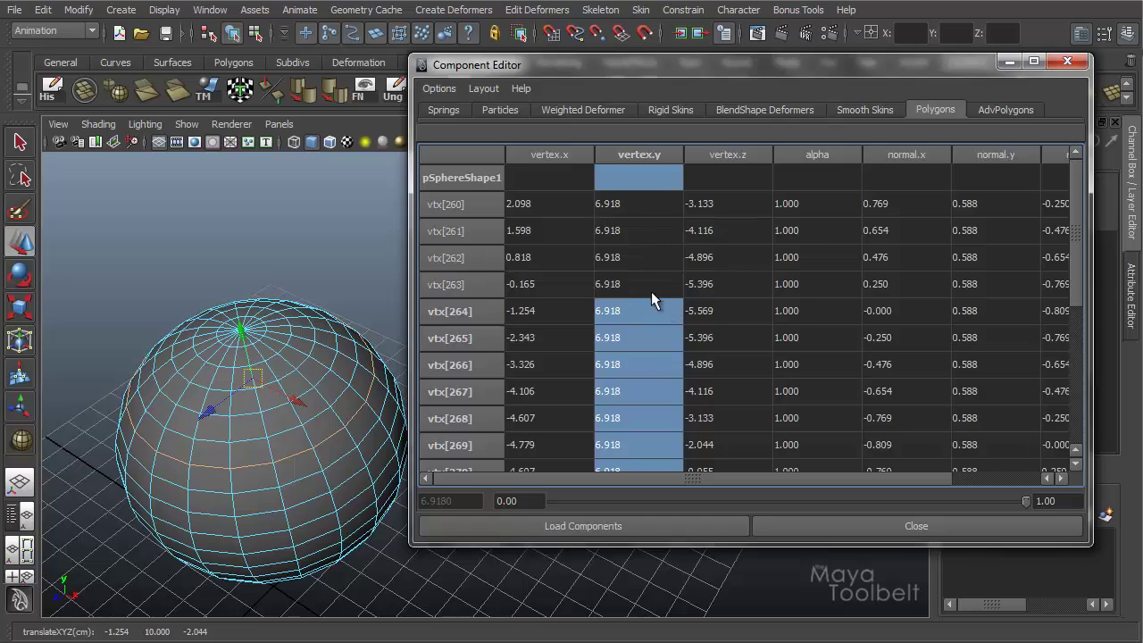
pyautogui.write('5')
pyautogui.press('Return')
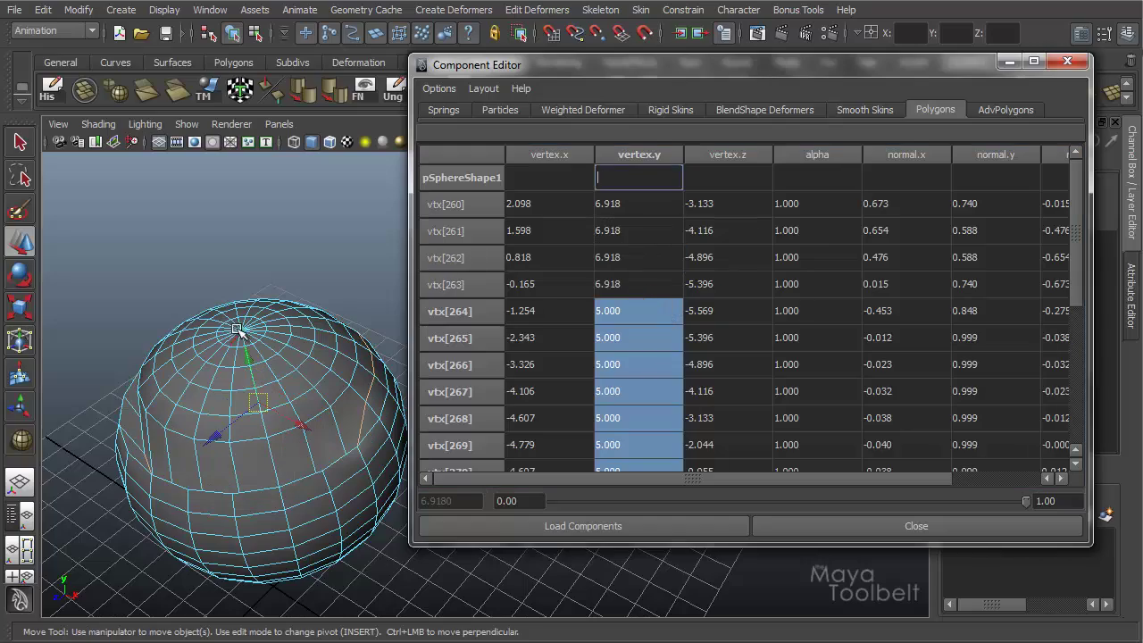
pyautogui.moveTo(237, 327)
pyautogui.keyDown('alt'); pyautogui.mouseDown()
pyautogui.moveTo(253, 387)
pyautogui.moveTo(220, 438)
pyautogui.moveTo(323, 339)
pyautogui.moveTo(262, 301)
pyautogui.moveTo(398, 306)
pyautogui.moveTo(332, 361)
pyautogui.moveTo(230, 327)
pyautogui.mouseUp(); pyautogui.keyUp('alt')
pyautogui.keyDown('alt'); pyautogui.moveTo(229, 327); pyautogui.dragTo(347, 317, button='right'); pyautogui.keyUp('alt')
pyautogui.scroll(-3, 352, 294)
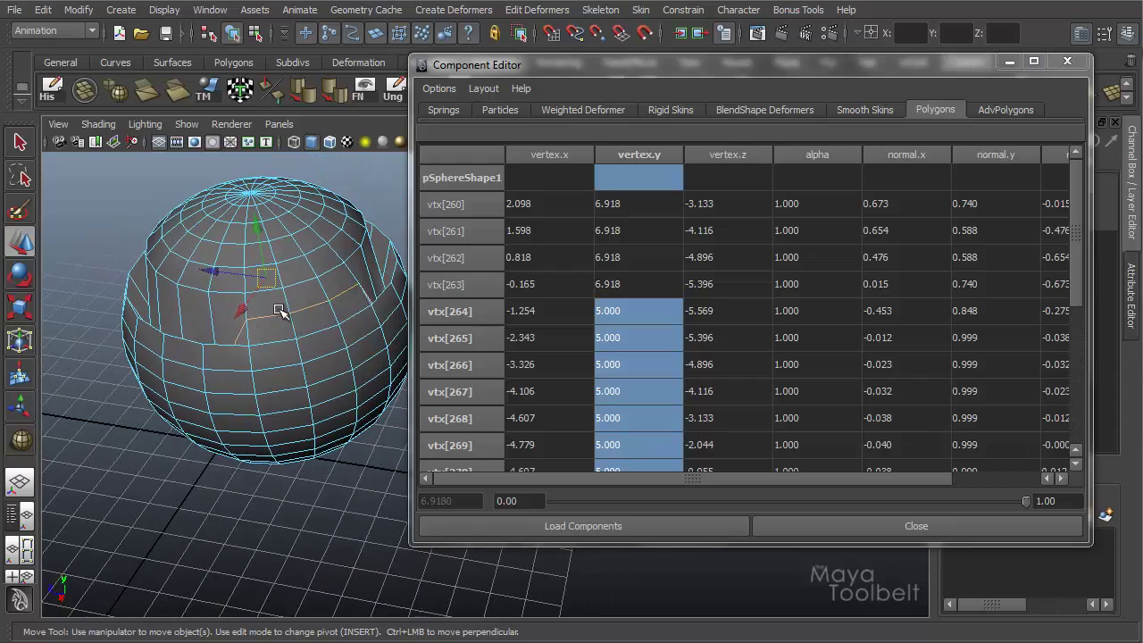
pyautogui.keyDown('alt'); pyautogui.moveTo(280, 375); pyautogui.dragTo(283, 322); pyautogui.keyUp('alt')
pyautogui.keyDown('alt'); pyautogui.moveTo(283, 321); pyautogui.dragTo(498, 278, button='right'); pyautogui.keyUp('alt')
# After testing Ctrl-toggles on single cells, select the vertex.z cells vtx[260] through vtx[268] as a range
pyautogui.click(734, 257)
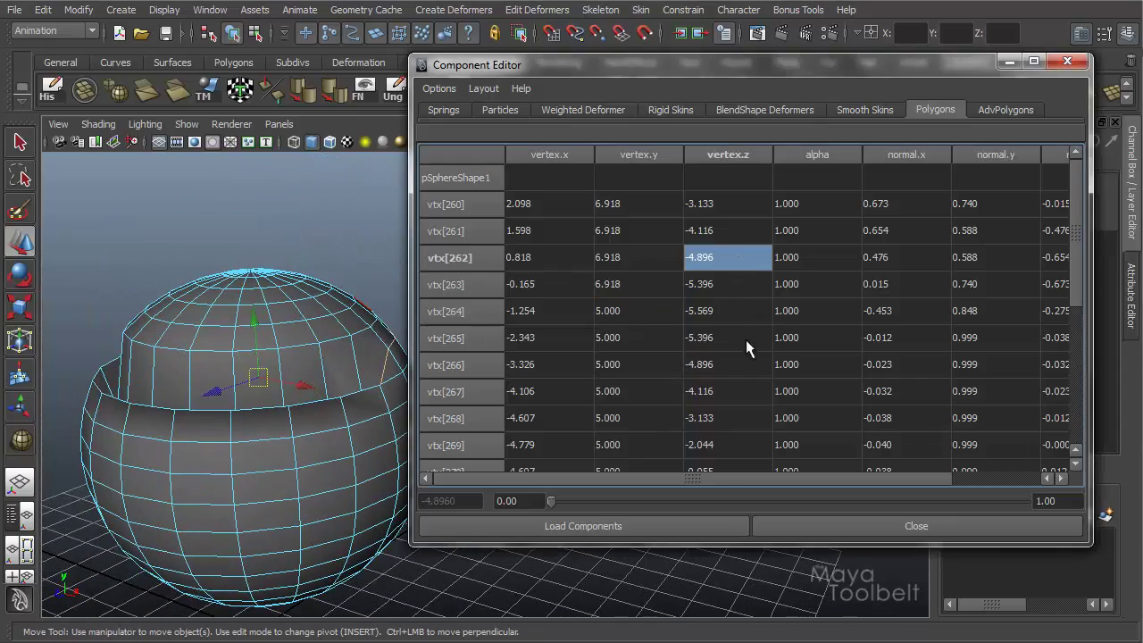
pyautogui.keyDown('ctrl'); pyautogui.click(727, 364); pyautogui.keyUp('ctrl')
pyautogui.keyDown('ctrl'); pyautogui.click(737, 230); pyautogui.keyUp('ctrl')
pyautogui.keyDown('ctrl'); pyautogui.click(735, 442); pyautogui.keyUp('ctrl')
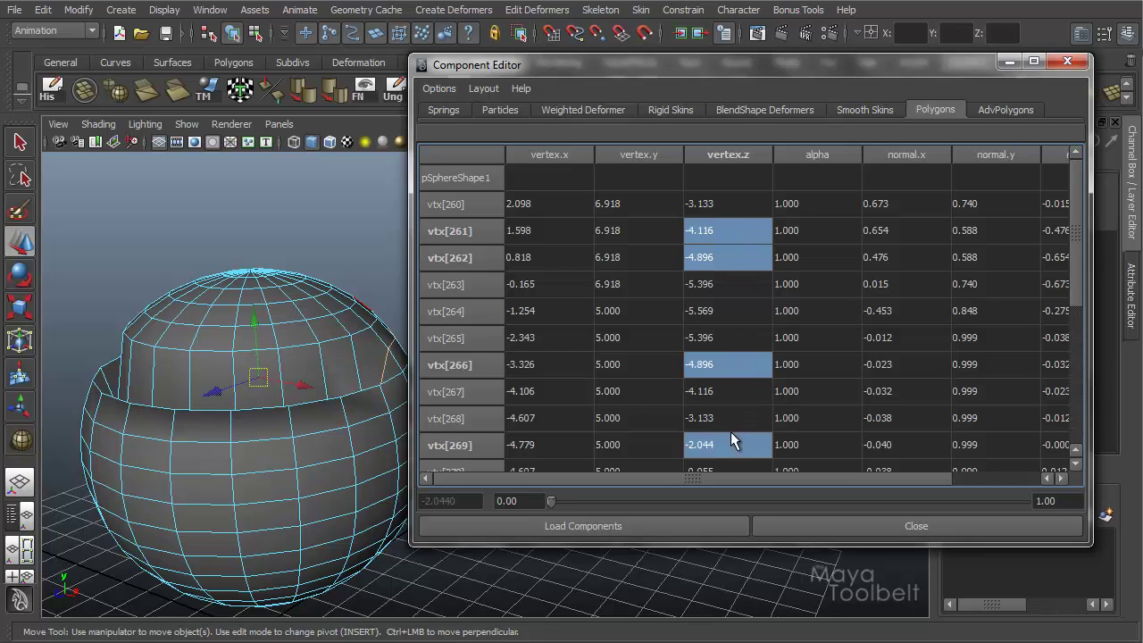
pyautogui.keyDown('ctrl'); pyautogui.click(733, 256); pyautogui.keyUp('ctrl')
pyautogui.keyDown('ctrl'); pyautogui.click(749, 233); pyautogui.keyUp('ctrl')
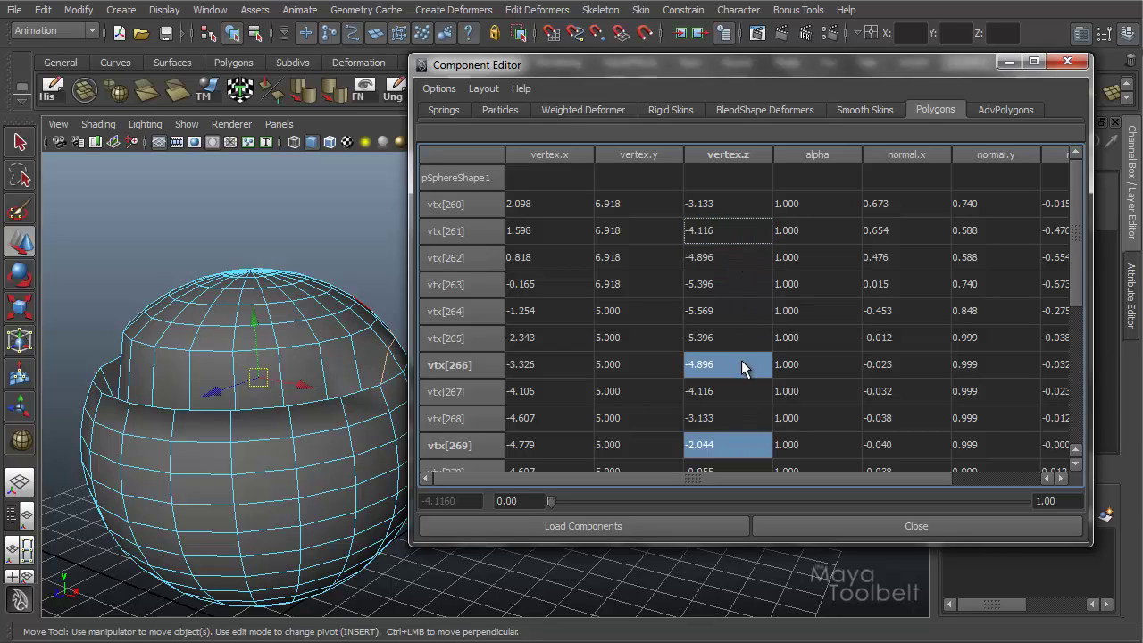
pyautogui.keyDown('ctrl'); pyautogui.click(735, 364); pyautogui.keyUp('ctrl')
pyautogui.keyDown('ctrl'); pyautogui.click(760, 359); pyautogui.keyUp('ctrl')
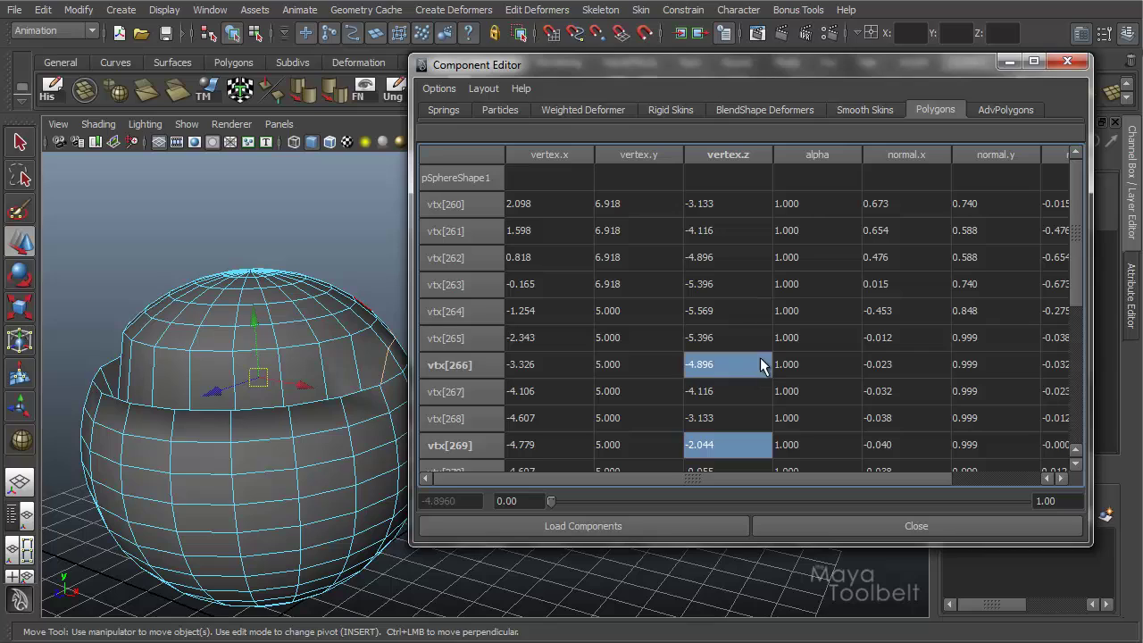
pyautogui.click(743, 279)
pyautogui.click(741, 203)
pyautogui.keyDown('shift'); pyautogui.click(751, 416); pyautogui.keyUp('shift')
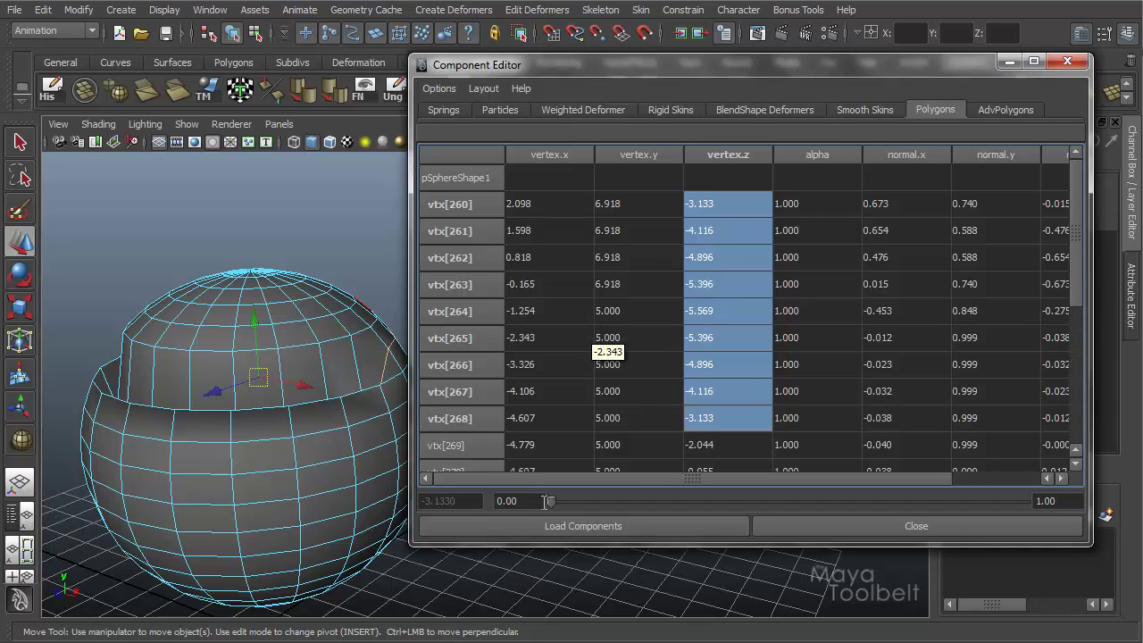
# Set the slider range to -5 min and 1 max, then slide vtx[260]–vtx[268] z inward to -6.150 at vtx[264]
pyautogui.moveTo(554, 505); pyautogui.dragTo(504, 496)
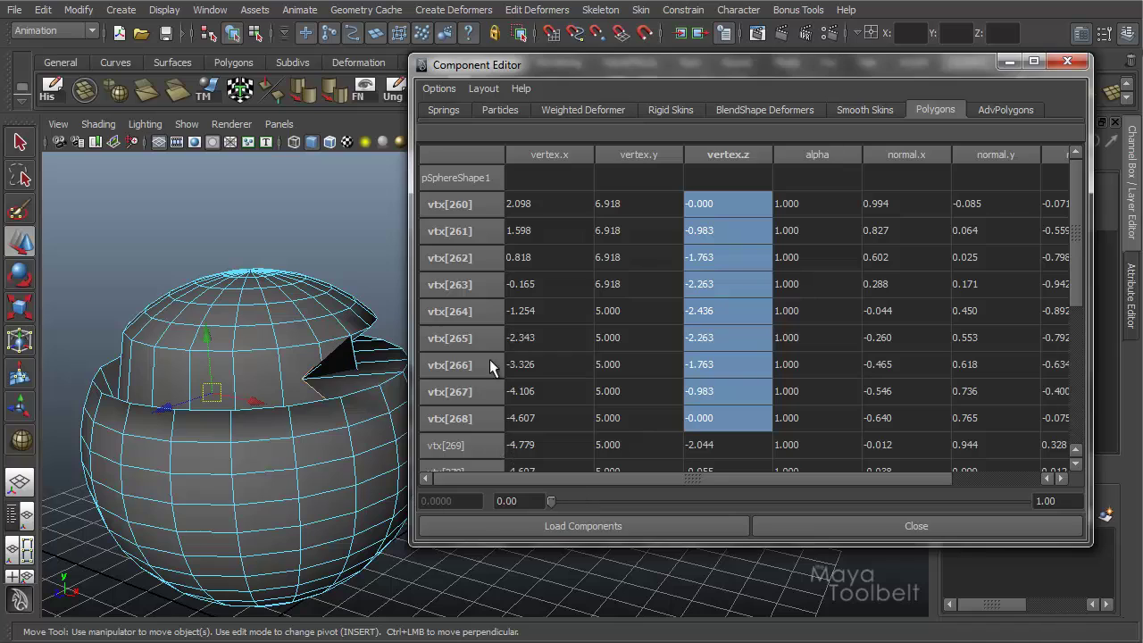
pyautogui.hotkey('ctrl', 'z')
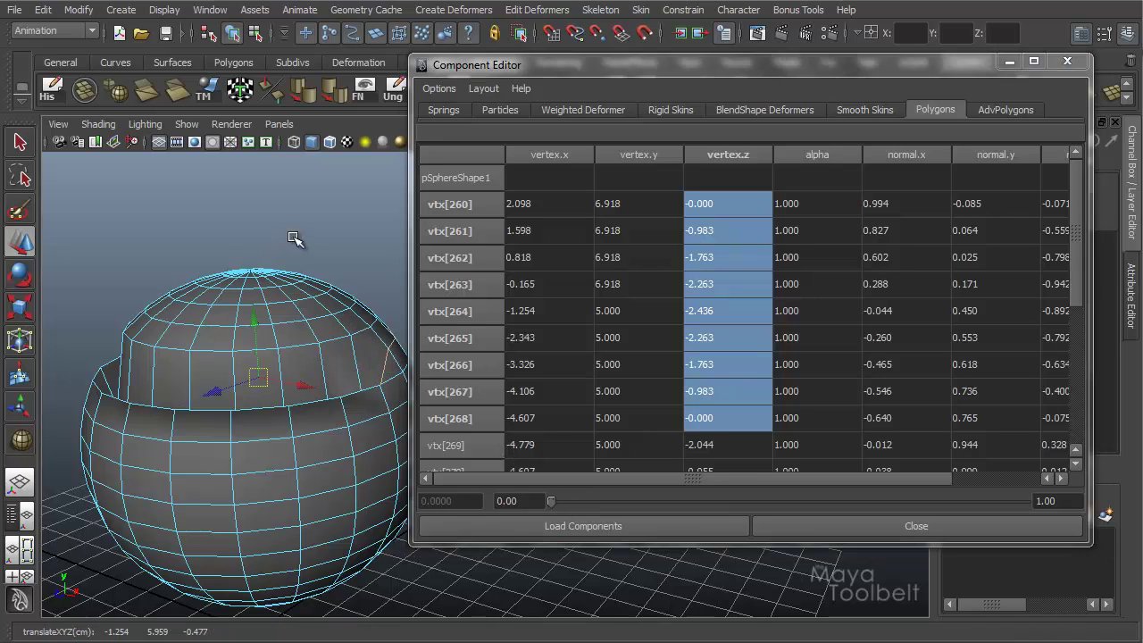
pyautogui.click(522, 501)
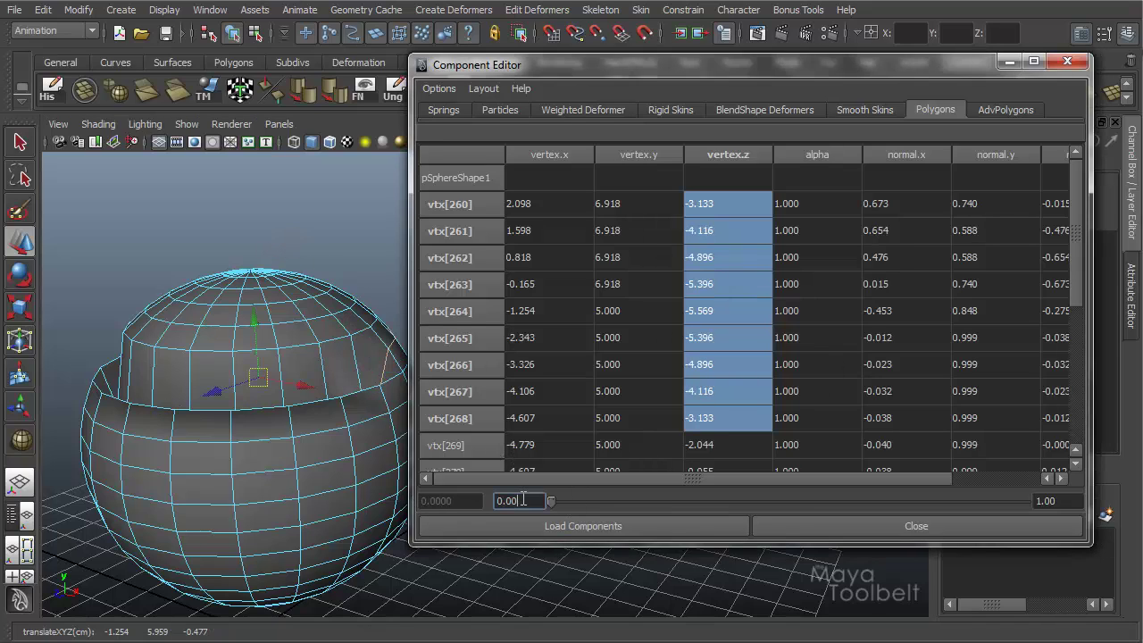
pyautogui.doubleClick(522, 501)
pyautogui.write('1')
pyautogui.press('Return')
pyautogui.doubleClick(497, 500)
pyautogui.write('-5')
pyautogui.press('Return')
pyautogui.moveTo(946, 502); pyautogui.dragTo(719, 501)
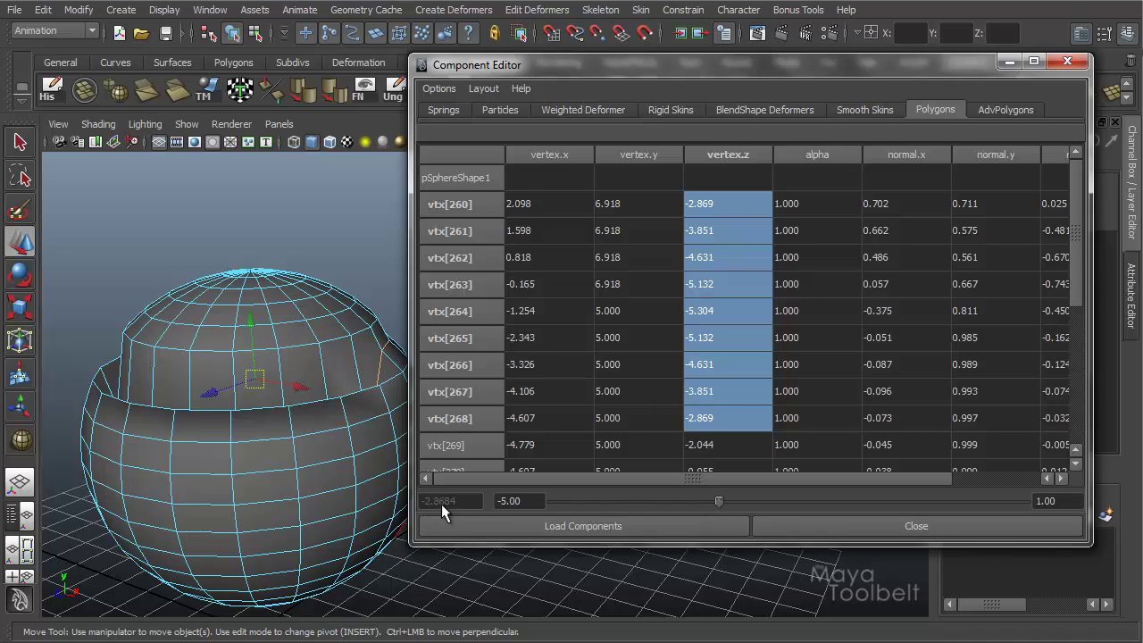
pyautogui.moveTo(719, 502); pyautogui.dragTo(731, 481)
# Slide the notch closed, show the Springs table, and move the editor aside to reveal the Channel Box
pyautogui.moveTo(820, 483); pyautogui.dragTo(633, 482)
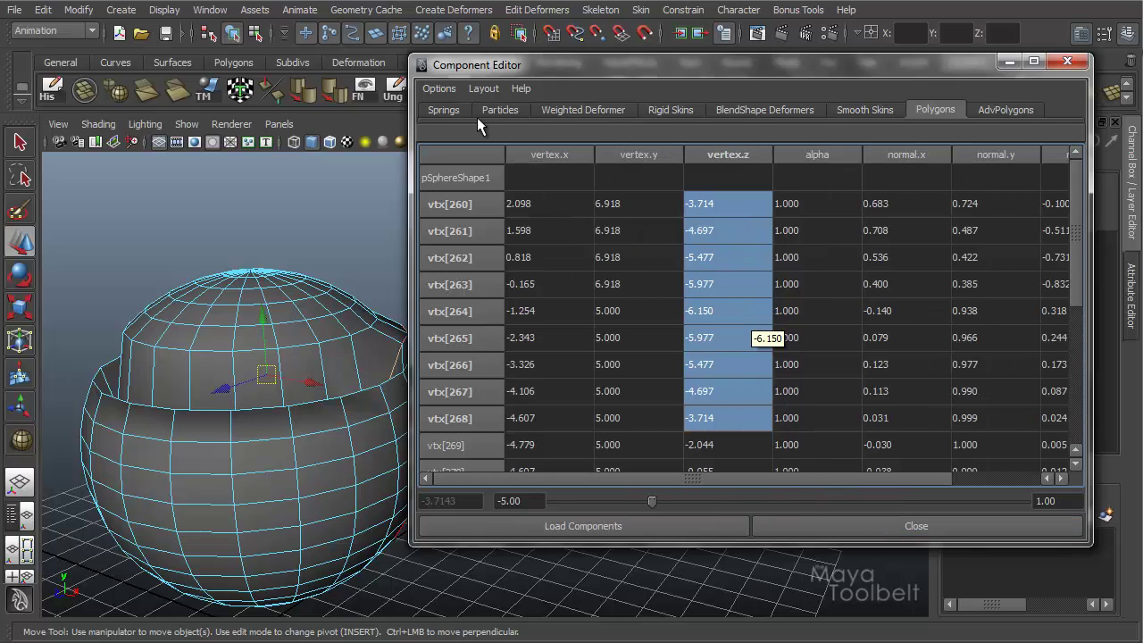
pyautogui.moveTo(890, 60); pyautogui.dragTo(850, 50)
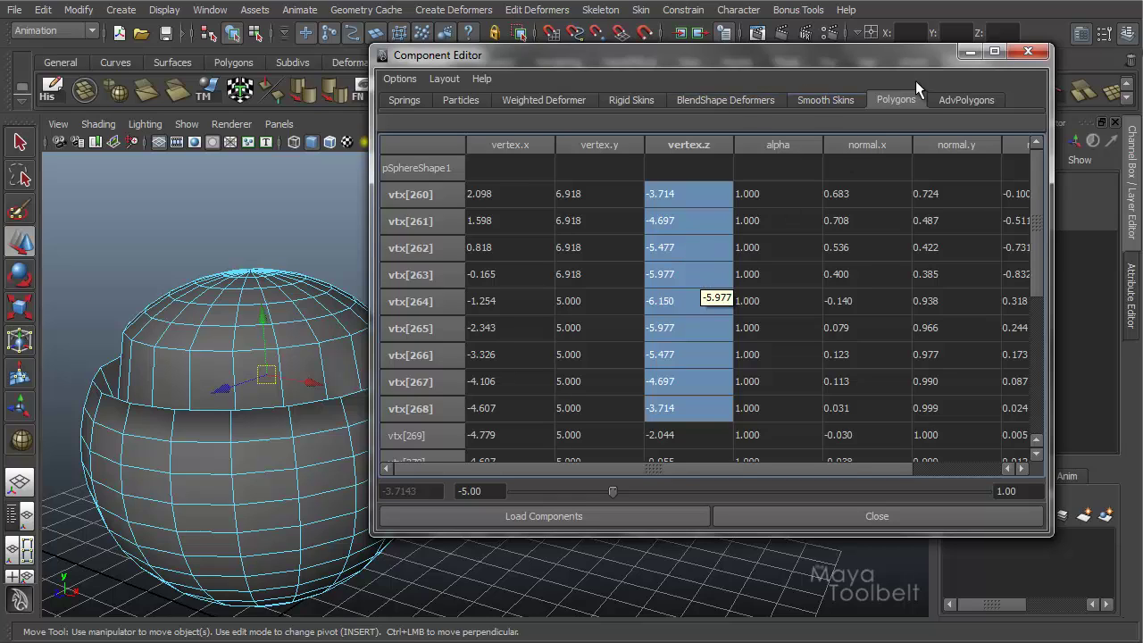
pyautogui.click(462, 100)
pyautogui.click(407, 100)
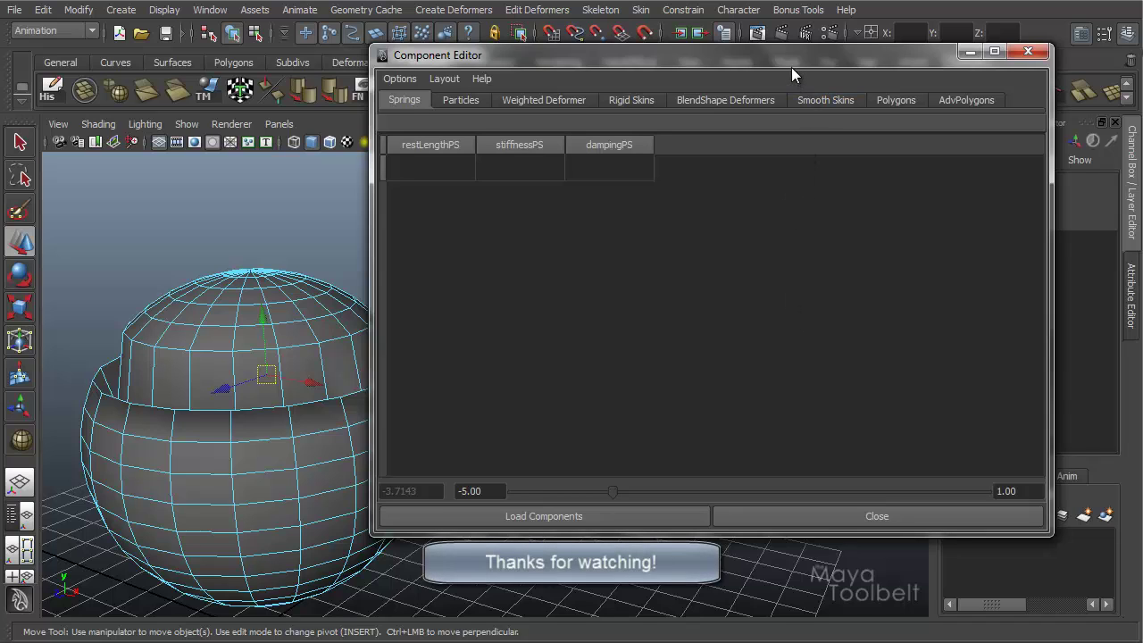
pyautogui.moveTo(791, 64); pyautogui.dragTo(663, 29)
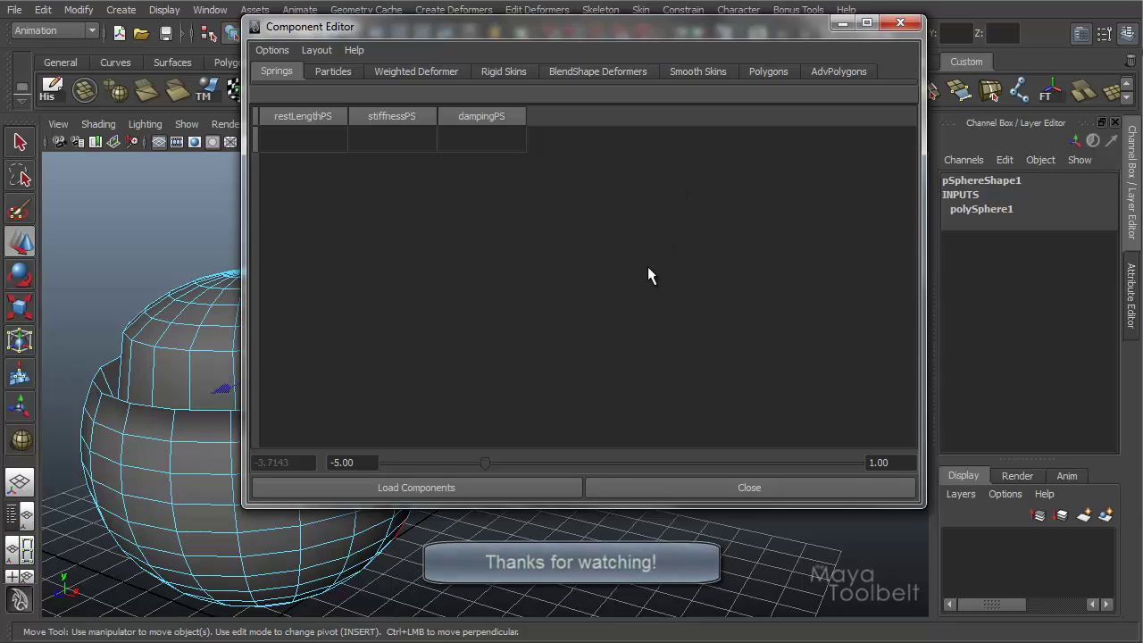